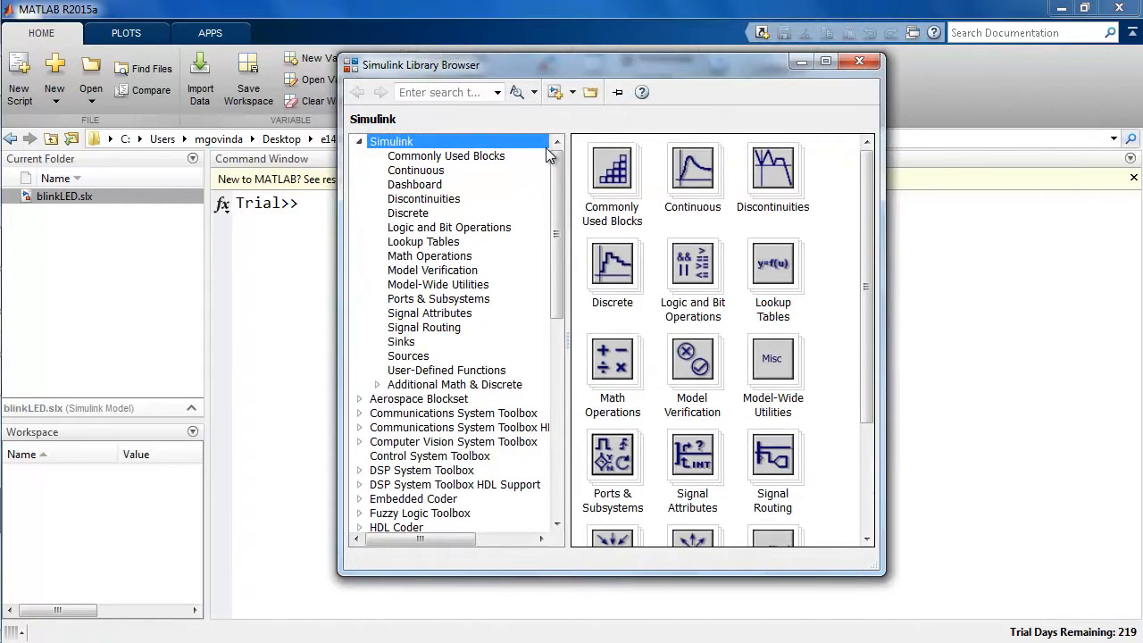
Browse the Simulink library list to the Simulink Support Package for Raspberry Pi entry.
{"action": "scroll", "coordinate": [557, 189], "scroll_direction": "down", "scroll_amount": 1}
{"action": "left_click_drag", "start_coordinate": [556, 189], "coordinate": [562, 366]}
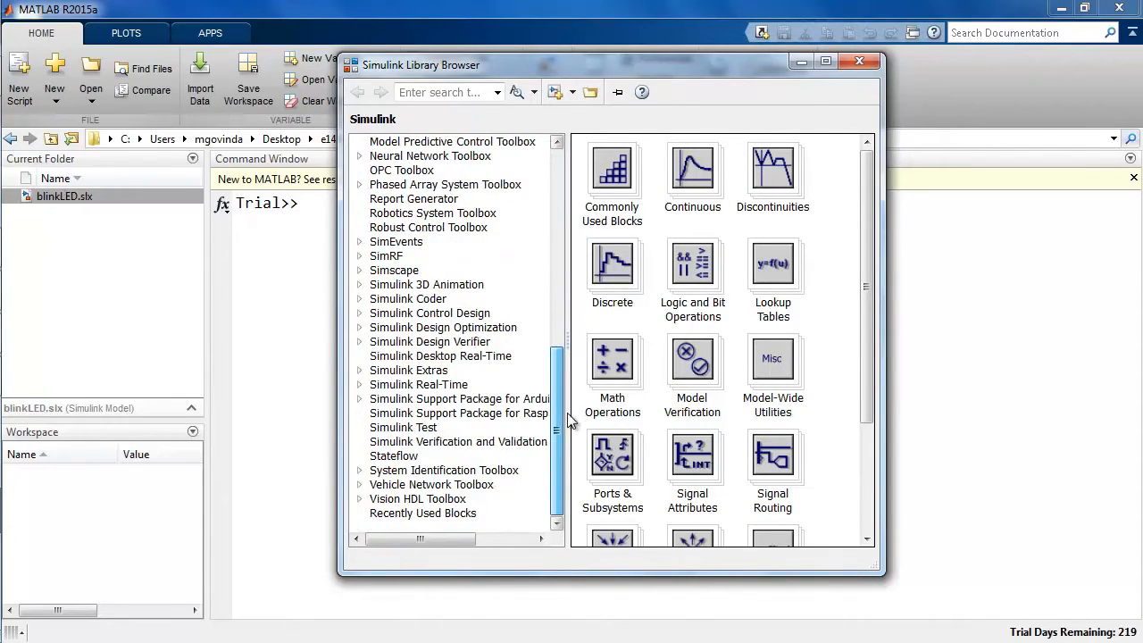
{"action": "left_click", "coordinate": [503, 415]}
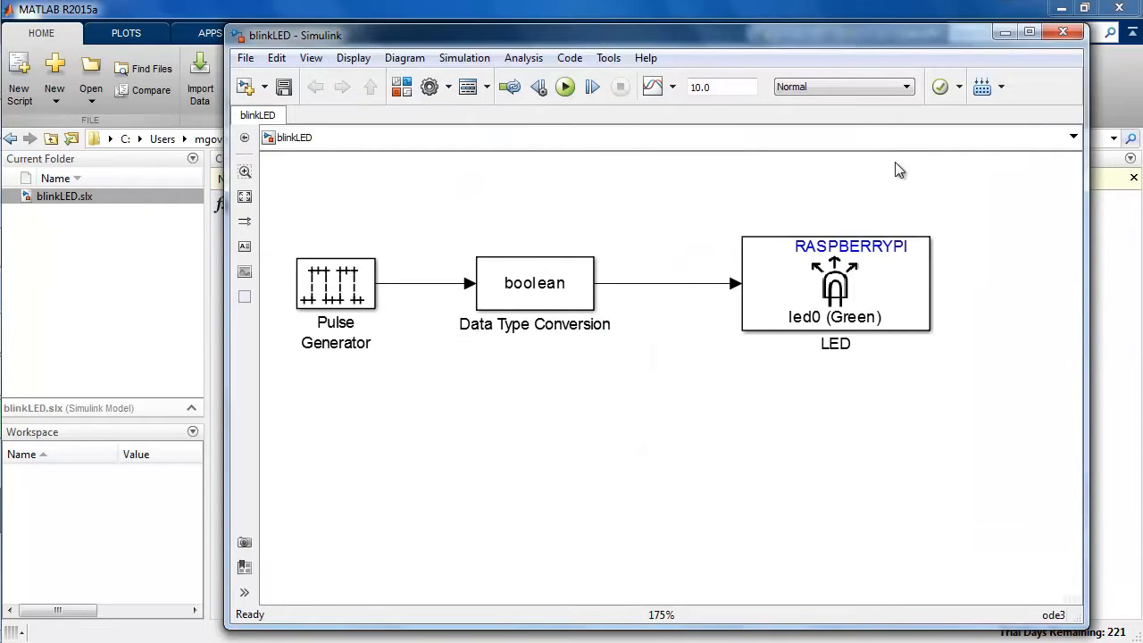
Deploy the blinkLED model to the Raspberry Pi hardware in Normal simulation mode and close the model window.
{"action": "left_click", "coordinate": [857, 85]}
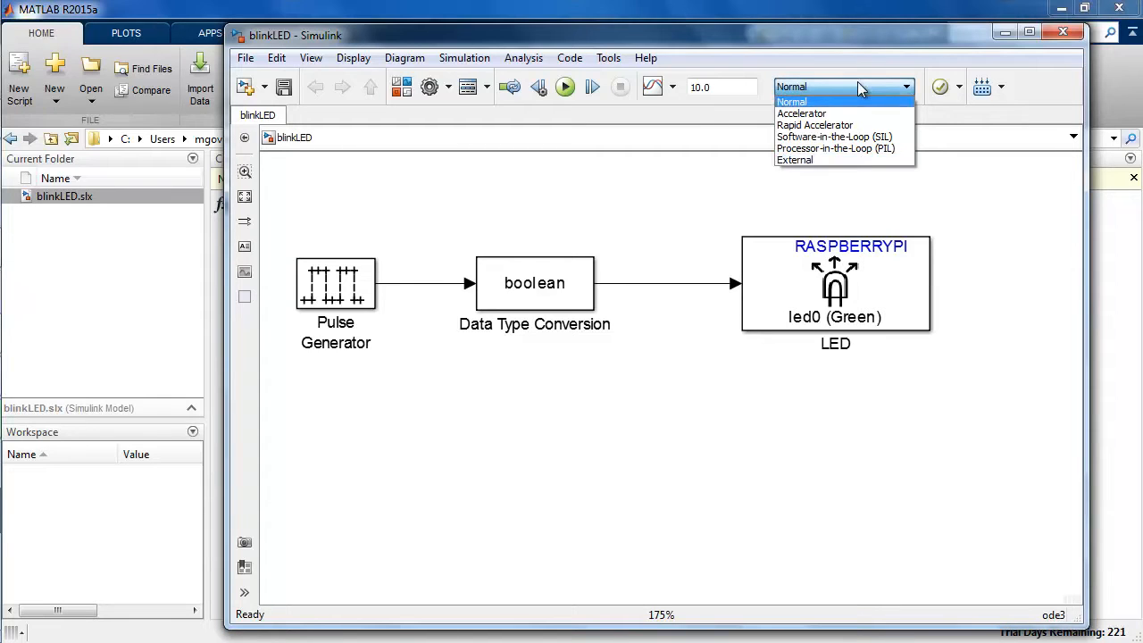
{"action": "left_click", "coordinate": [854, 104]}
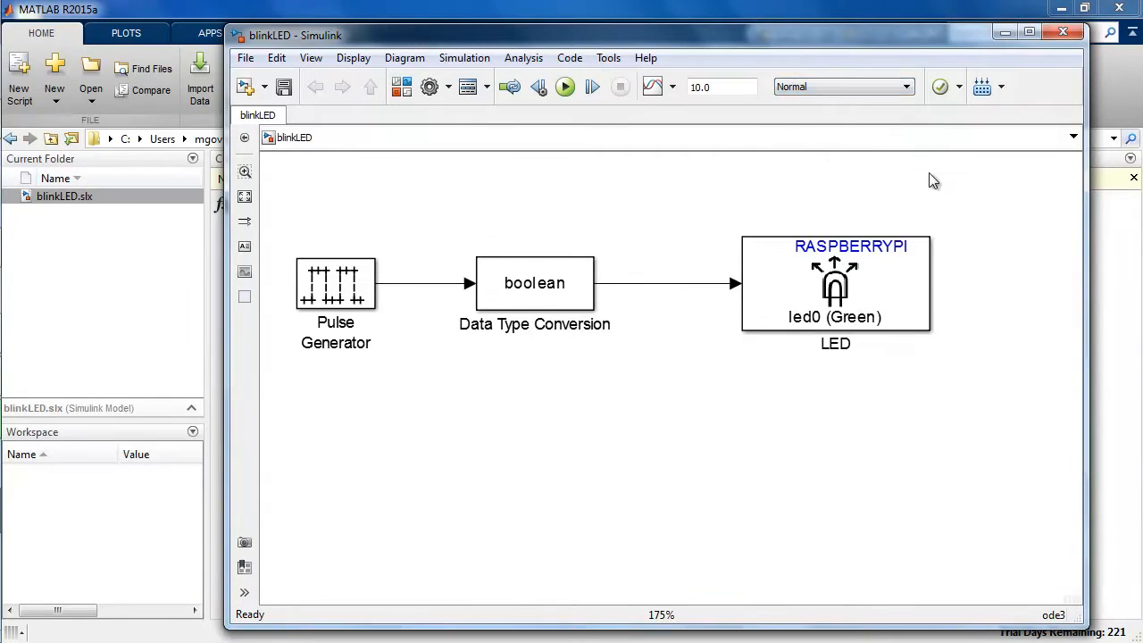
{"action": "left_click", "coordinate": [982, 87]}
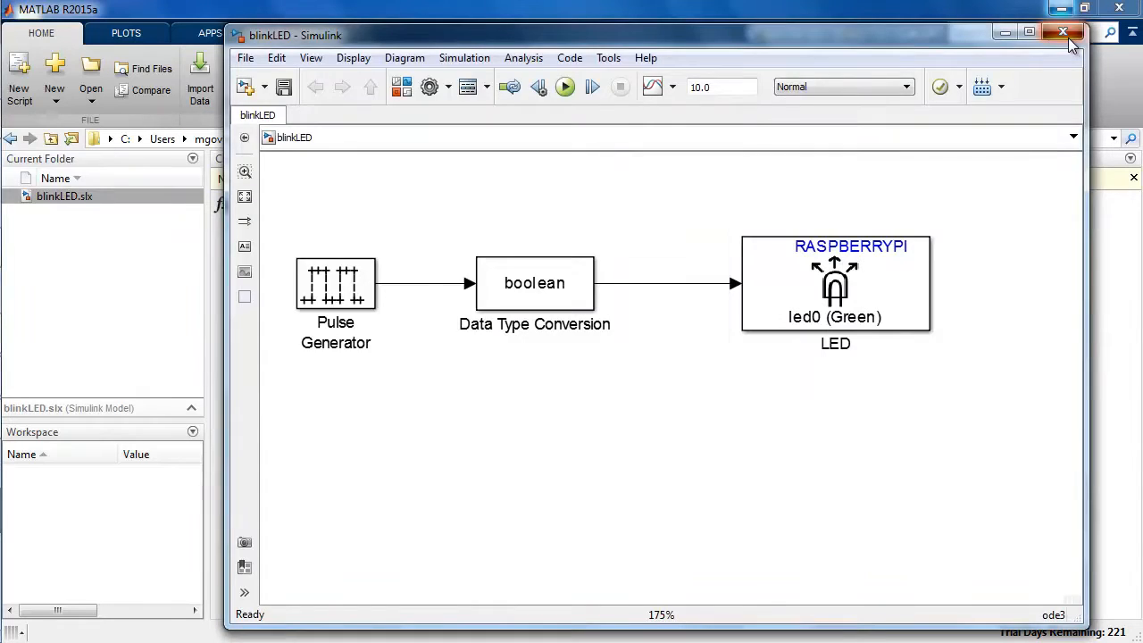
{"action": "left_click", "coordinate": [1062, 32]}
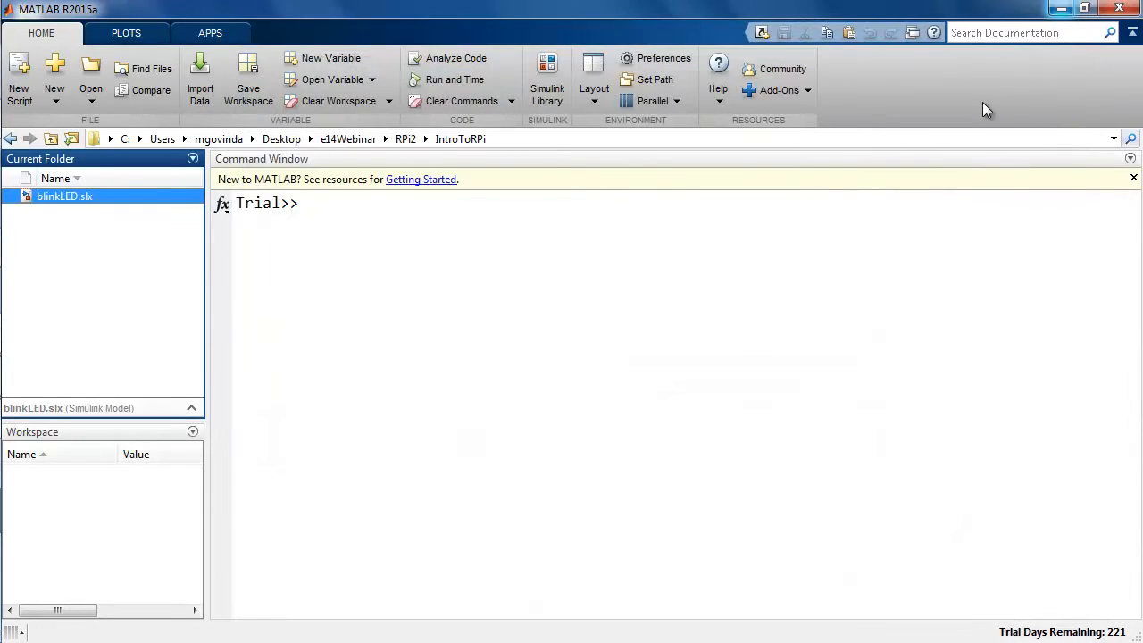
{"action": "left_click", "coordinate": [941, 245]}
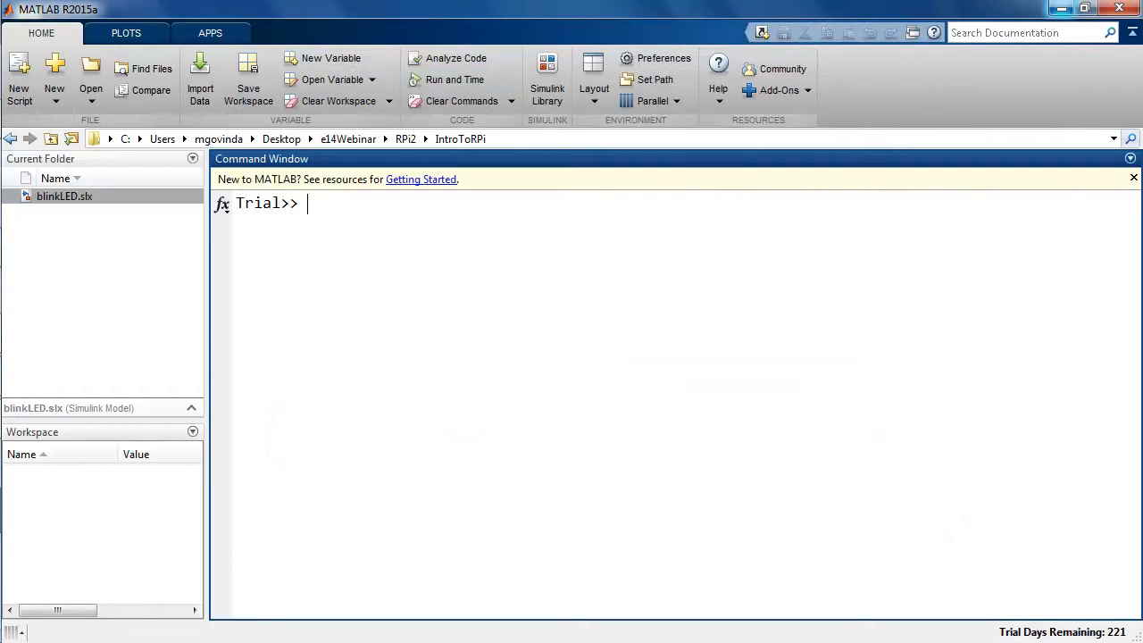
Search the documentation for Simulink support for raspberry pi.
{"action": "left_click", "coordinate": [988, 36]}
{"action": "type", "text": "Simulink su"}
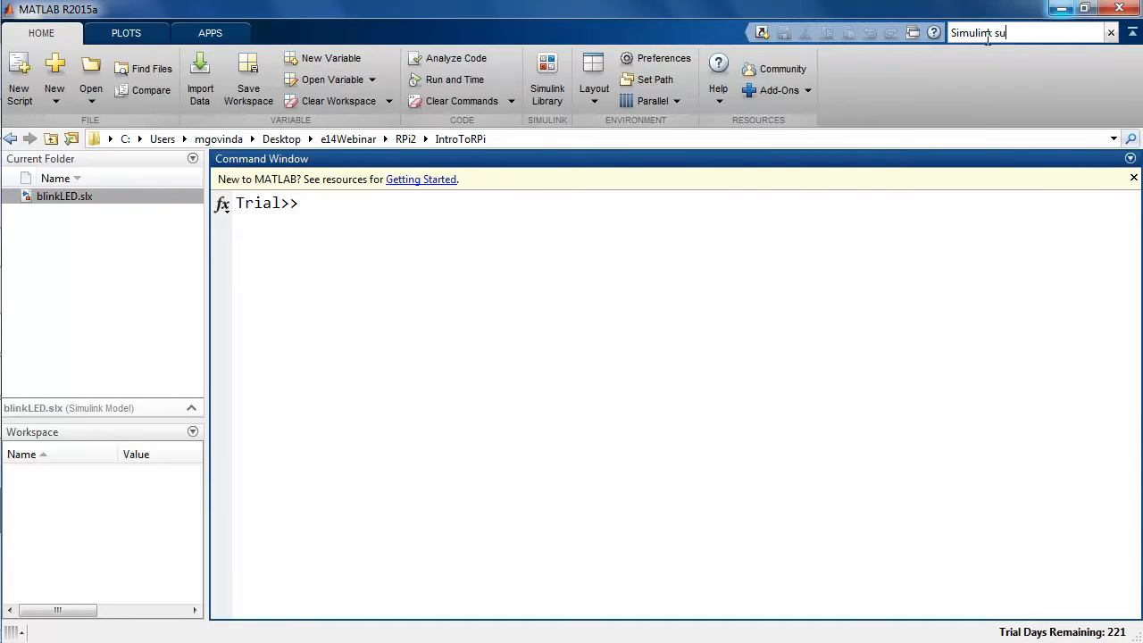
{"action": "type", "text": "pport for "}
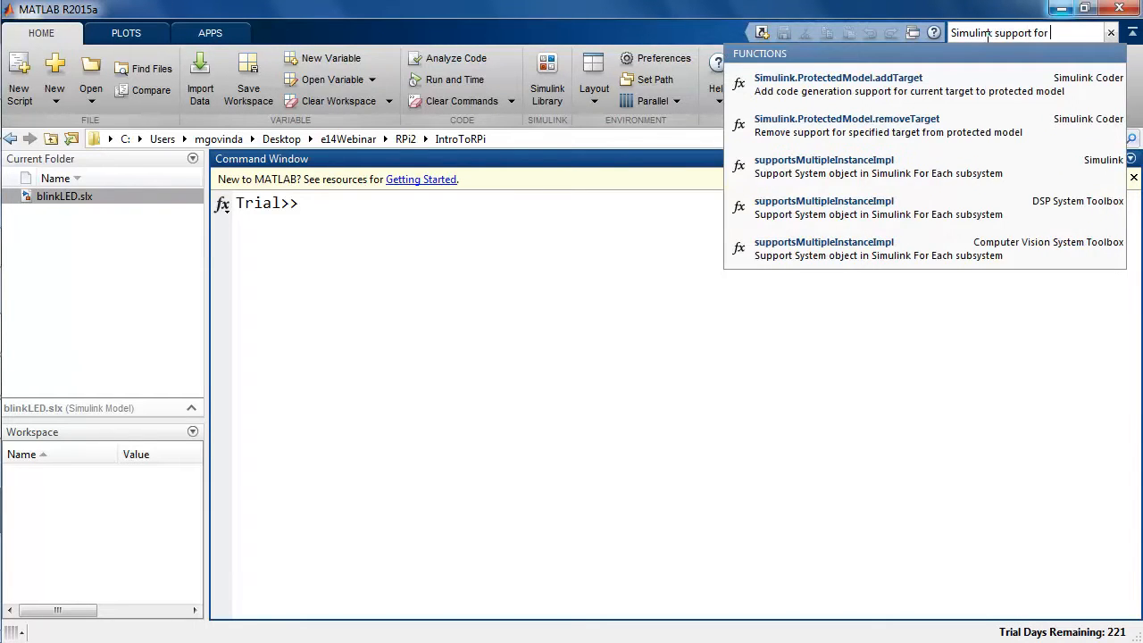
{"action": "type", "text": "raspberry p"}
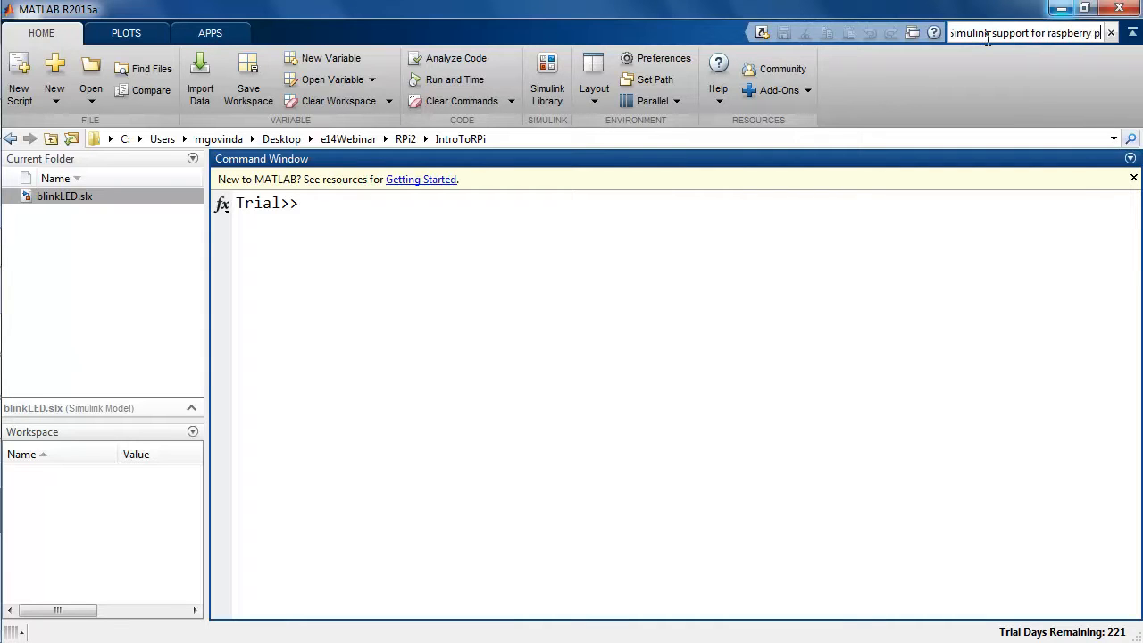
{"action": "type", "text": "i"}
{"action": "key", "text": "Return"}
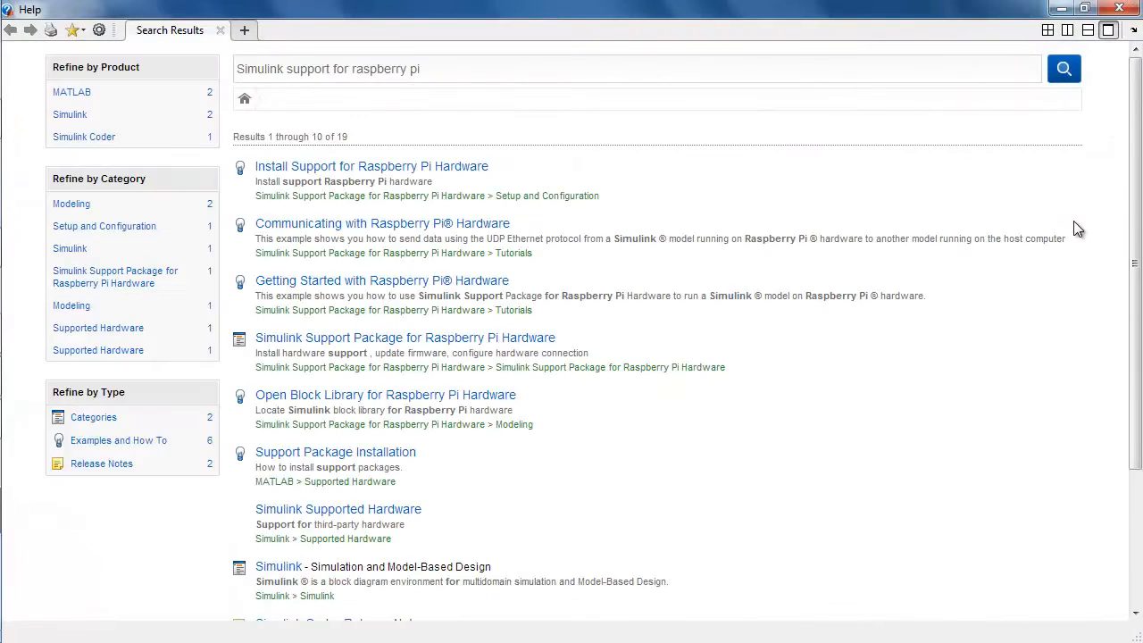
Open the Raspberry Pi support package's block list and the V4L2 Video Capture block page.
{"action": "left_click", "coordinate": [463, 257]}
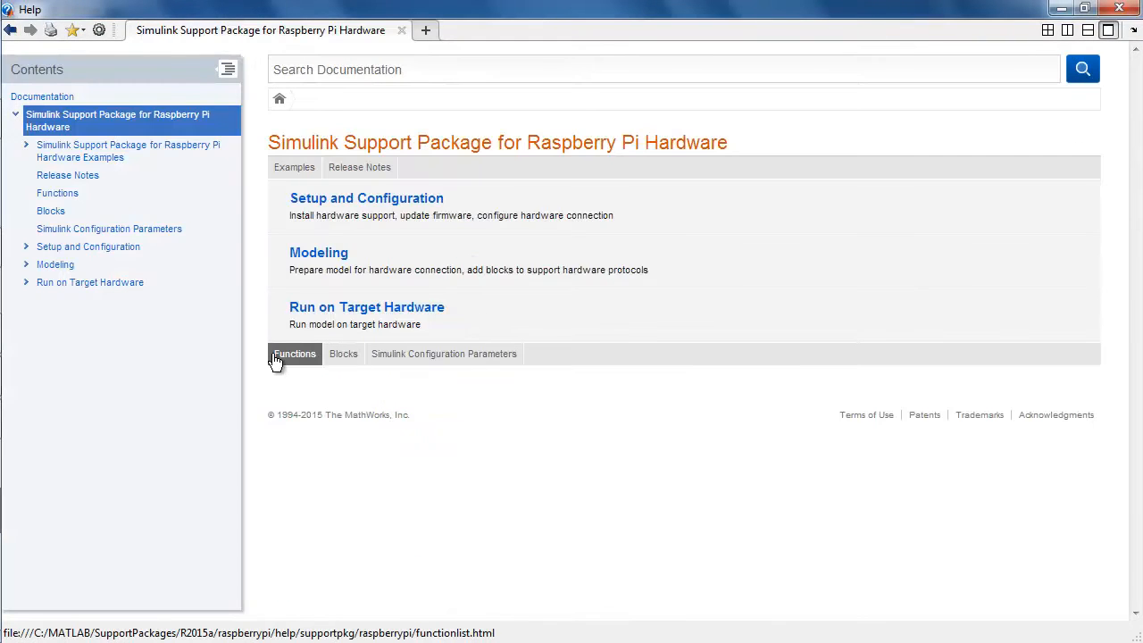
{"action": "left_click", "coordinate": [343, 357]}
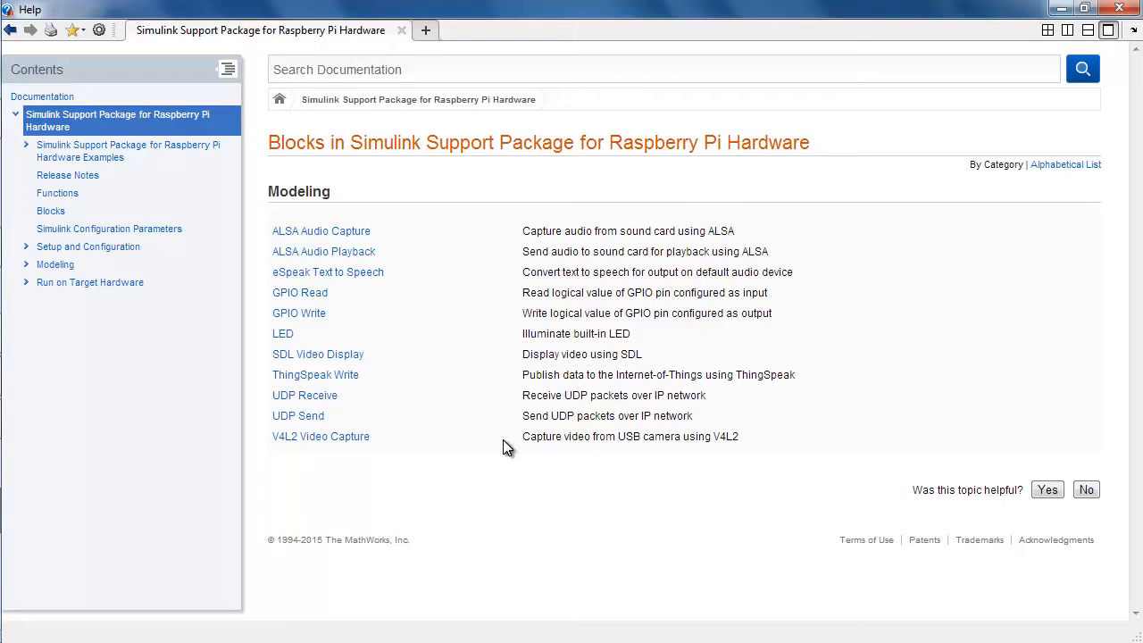
{"action": "left_click", "coordinate": [337, 437]}
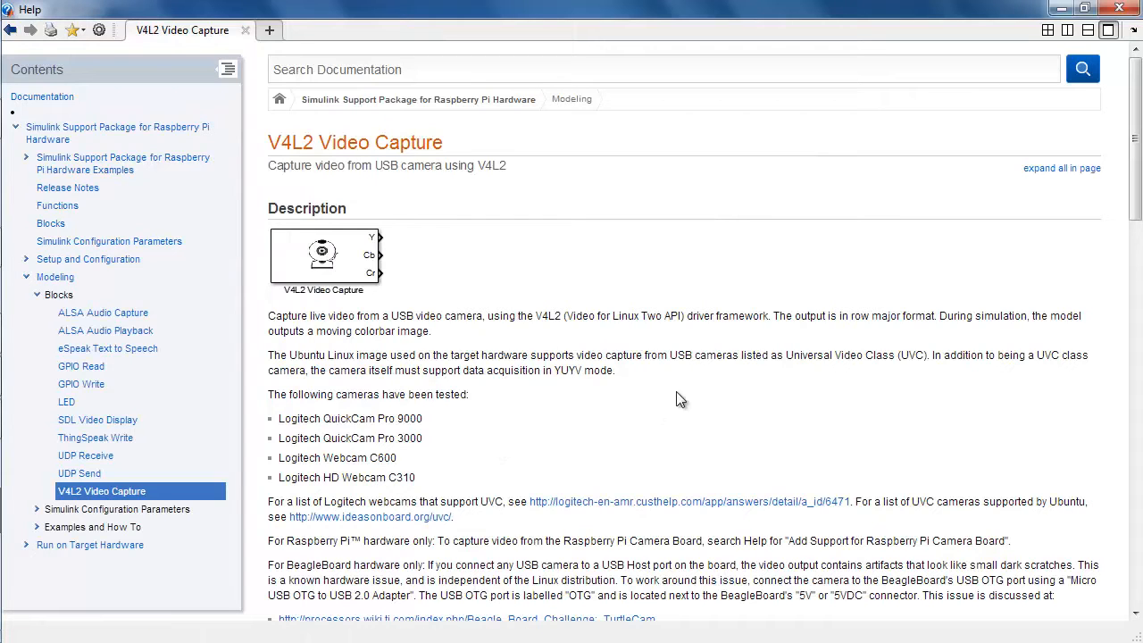
Search the documentation for the phrase Add Support for Raspberry Pi Camera Board copied from the page.
{"action": "left_click_drag", "start_coordinate": [1136, 211], "coordinate": [1136, 266]}
{"action": "left_click_drag", "start_coordinate": [787, 354], "coordinate": [1005, 357]}
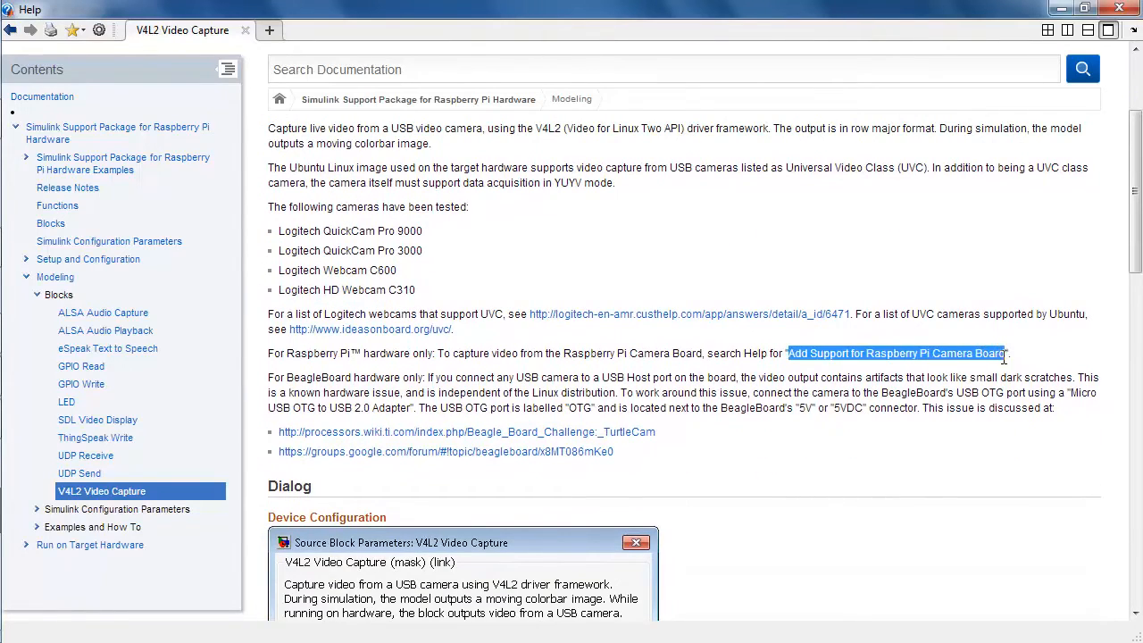
{"action": "left_click", "coordinate": [806, 65]}
{"action": "type", "text": "Add Support for Raspberry Pi Camera Board"}
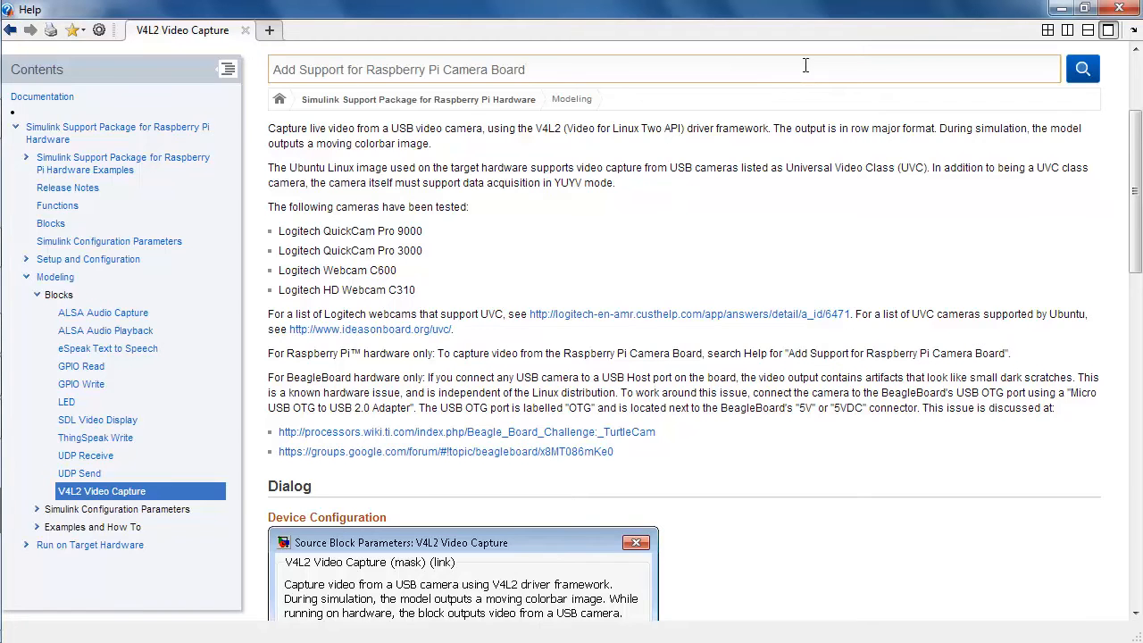
{"action": "key", "text": "Return"}
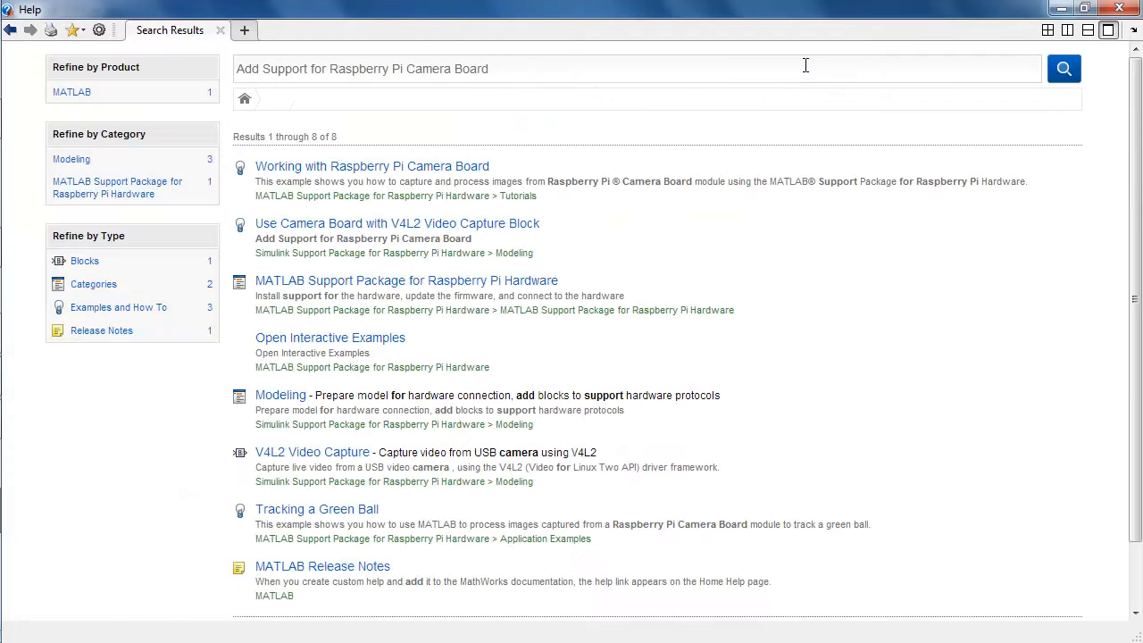
Run the camera-board page's three commands in MATLAB to connect to the board and load the V4L2 driver.
{"action": "left_click", "coordinate": [442, 231]}
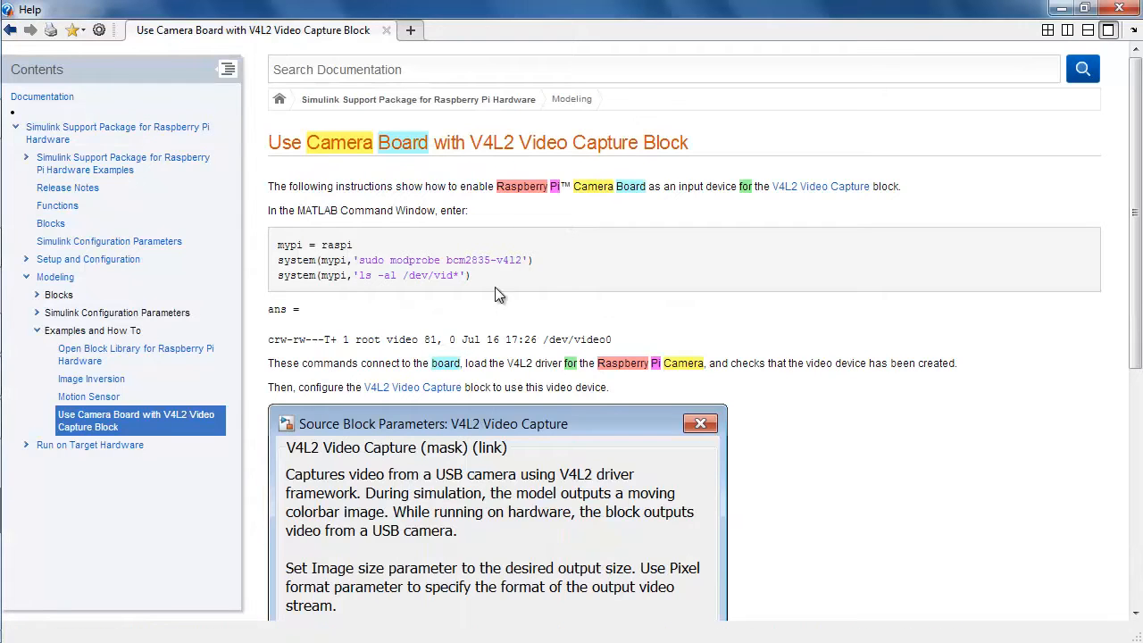
{"action": "left_click_drag", "start_coordinate": [495, 286], "coordinate": [277, 244]}
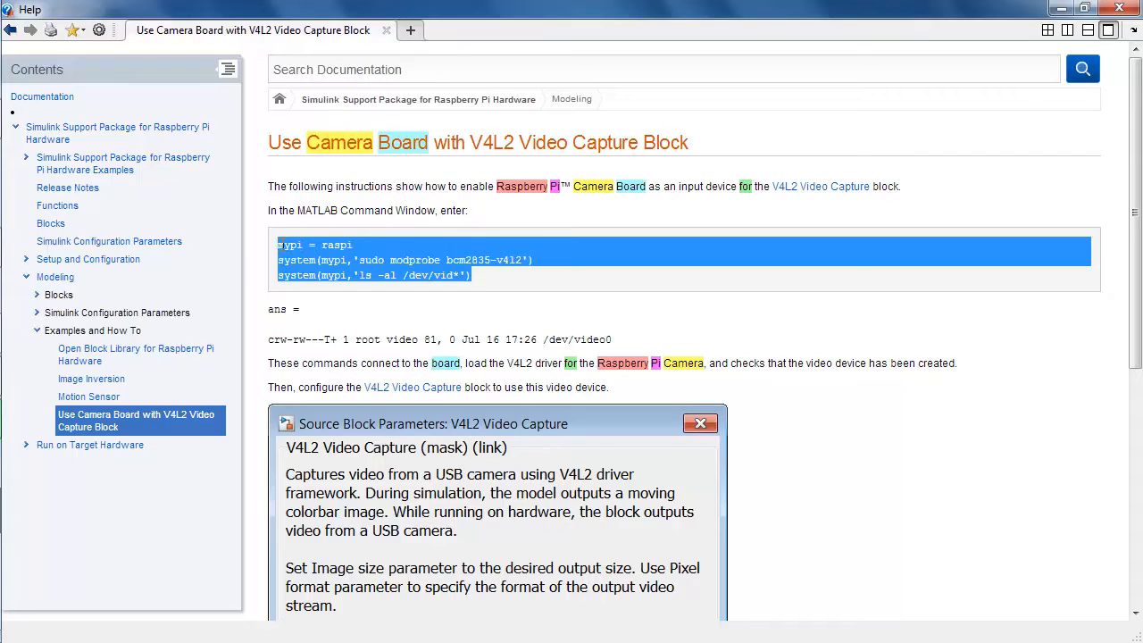
{"action": "right_click", "coordinate": [286, 243]}
{"action": "left_click", "coordinate": [323, 258]}
{"action": "left_click", "coordinate": [1061, 8]}
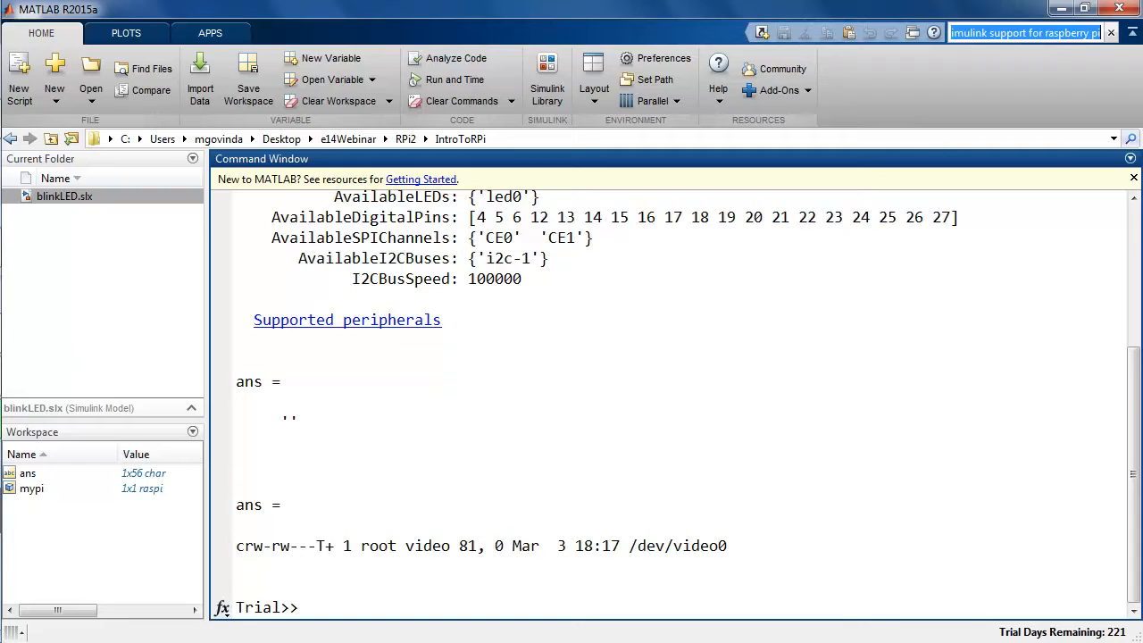
Return to the help browser and open the Simulink Support Package for Raspberry Pi Hardware Examples page.
{"action": "mouse_move", "coordinate": [27, 333]}
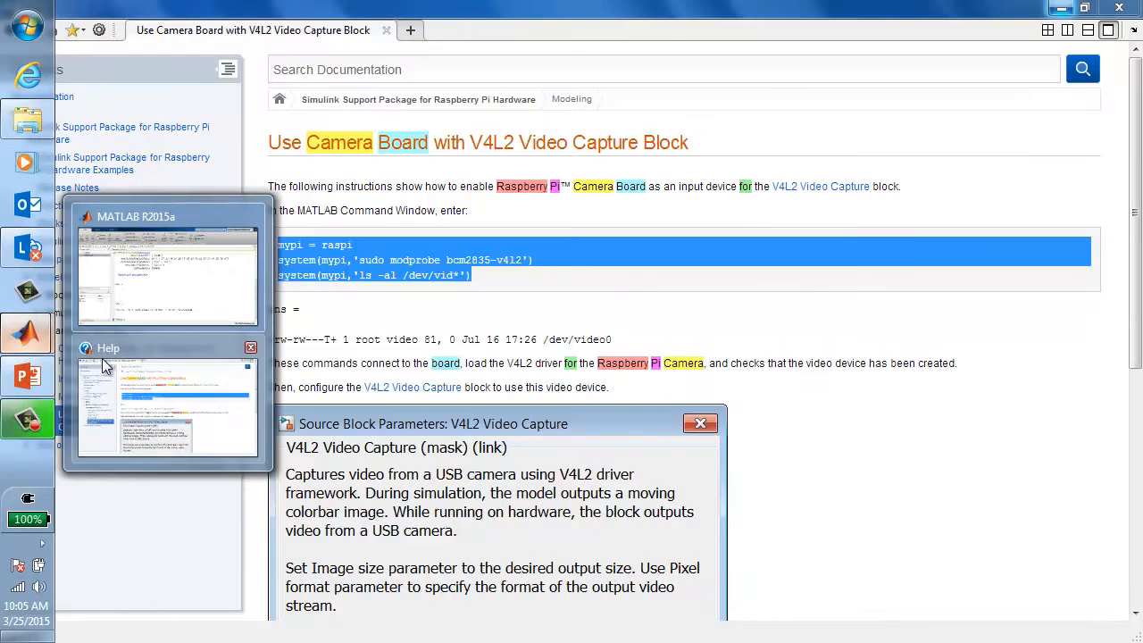
{"action": "left_click", "coordinate": [104, 366]}
{"action": "left_click", "coordinate": [358, 299]}
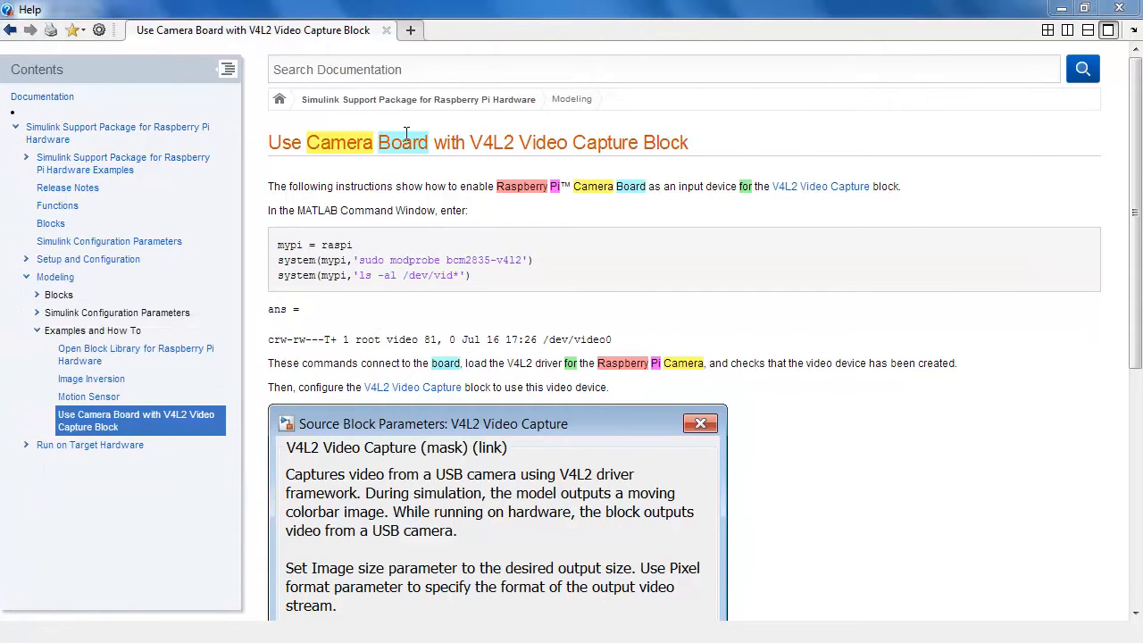
{"action": "left_click", "coordinate": [12, 31]}
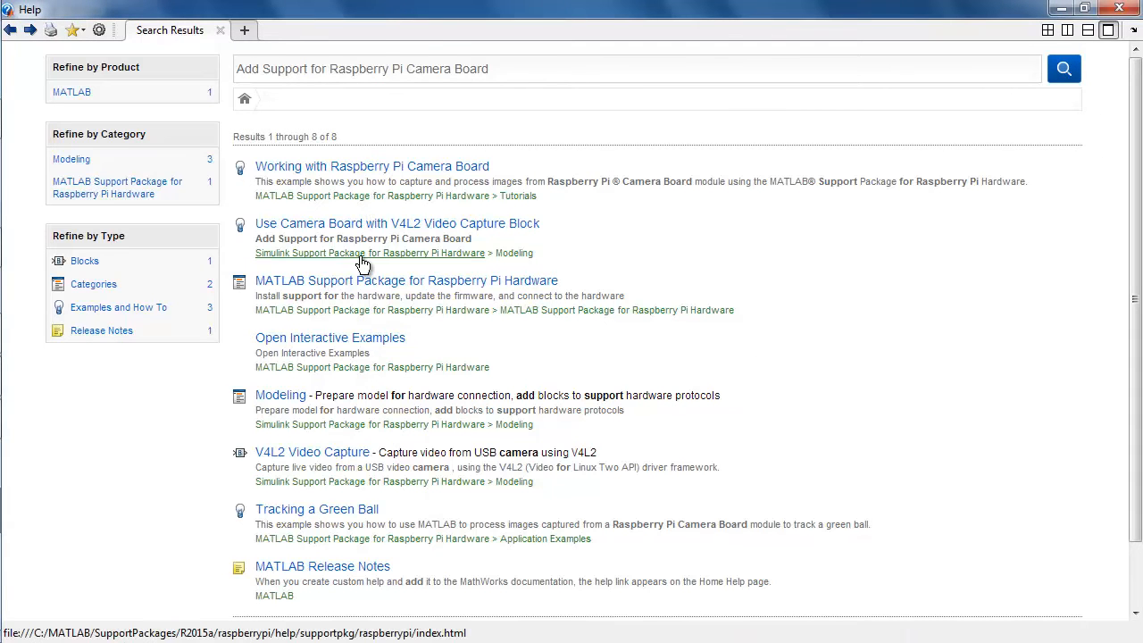
{"action": "left_click", "coordinate": [362, 259]}
{"action": "left_click", "coordinate": [300, 170]}
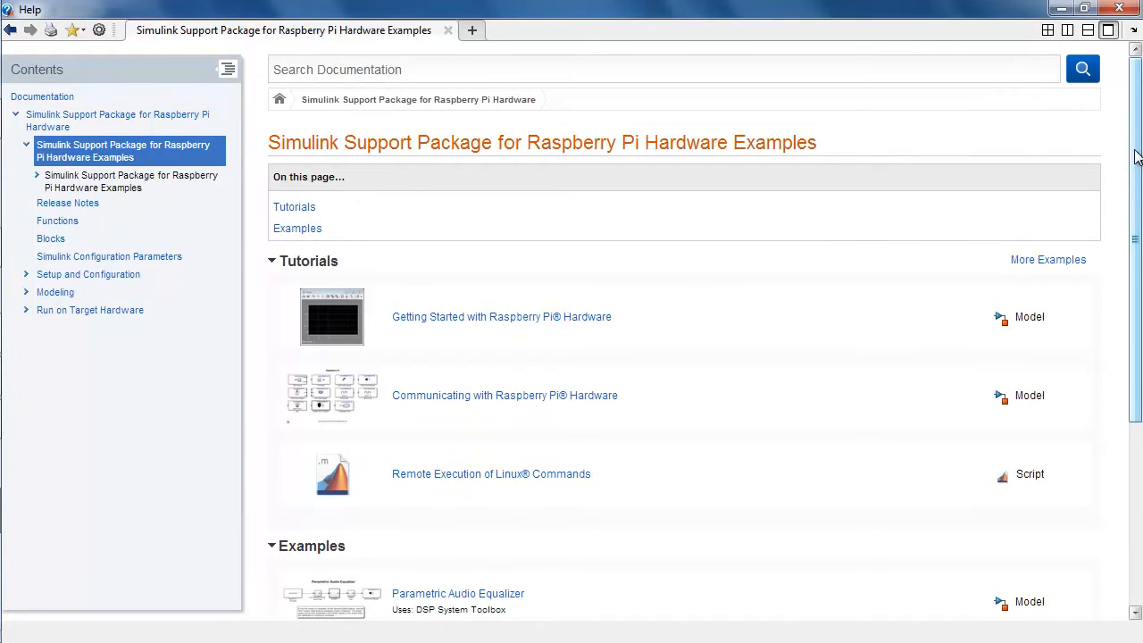
Open the Image Inversion example model from the examples list.
{"action": "scroll", "coordinate": [1136, 156], "scroll_direction": "down", "scroll_amount": 3}
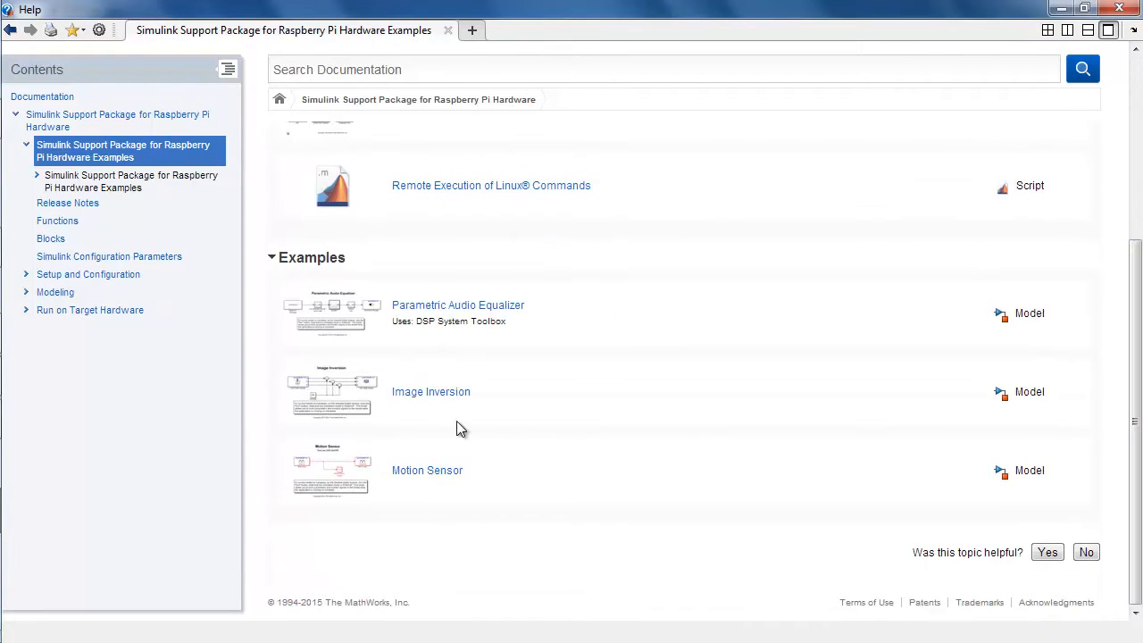
{"action": "left_click", "coordinate": [435, 394]}
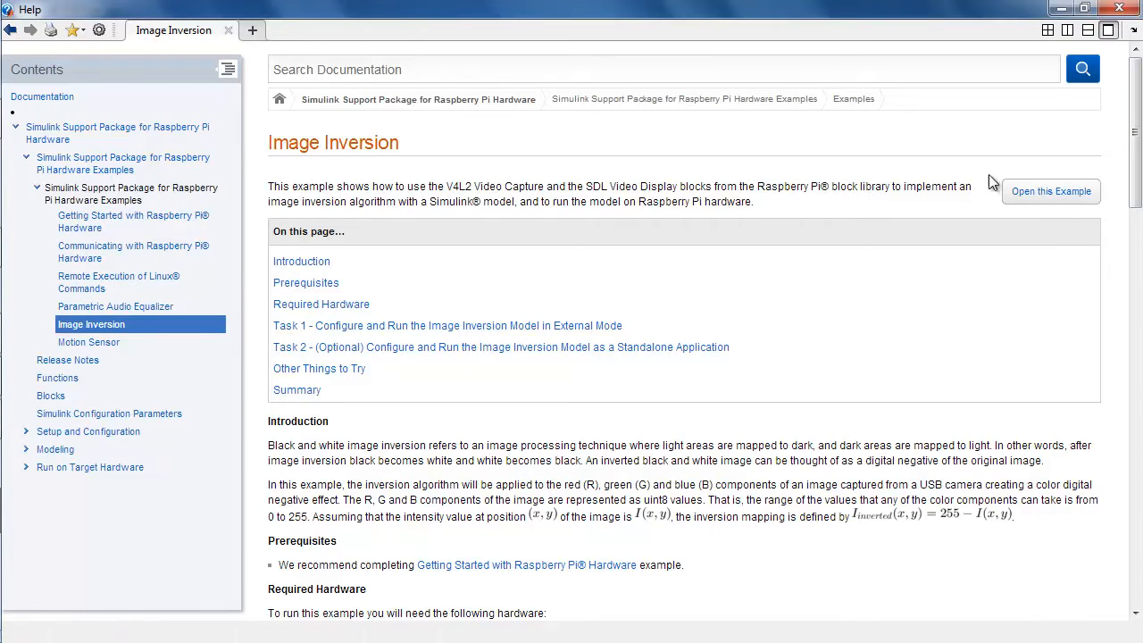
{"action": "left_click", "coordinate": [1051, 192]}
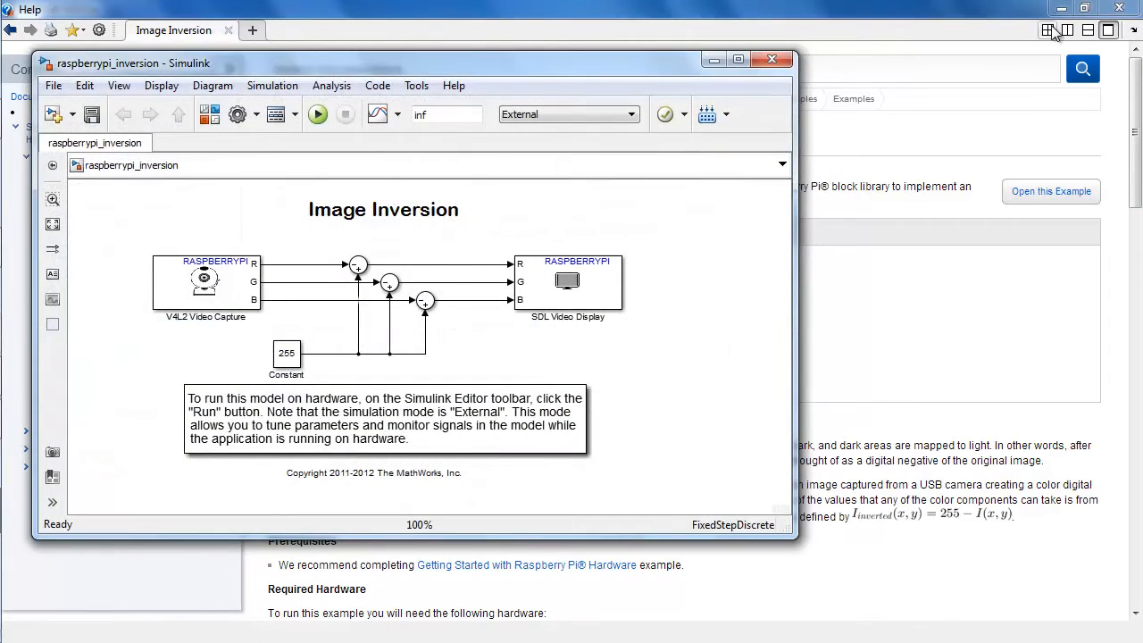
Minimize the help browser and reposition the Image Inversion model window beside the command window.
{"action": "left_click", "coordinate": [1116, 9]}
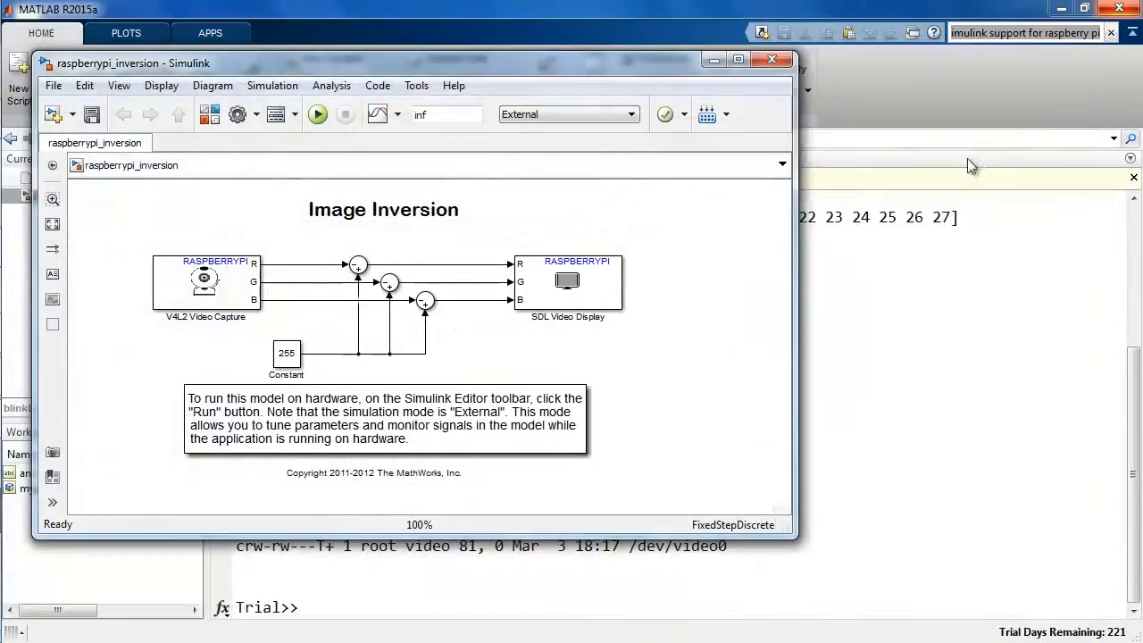
{"action": "left_click_drag", "start_coordinate": [797, 265], "coordinate": [666, 267]}
{"action": "left_click_drag", "start_coordinate": [455, 66], "coordinate": [924, 87]}
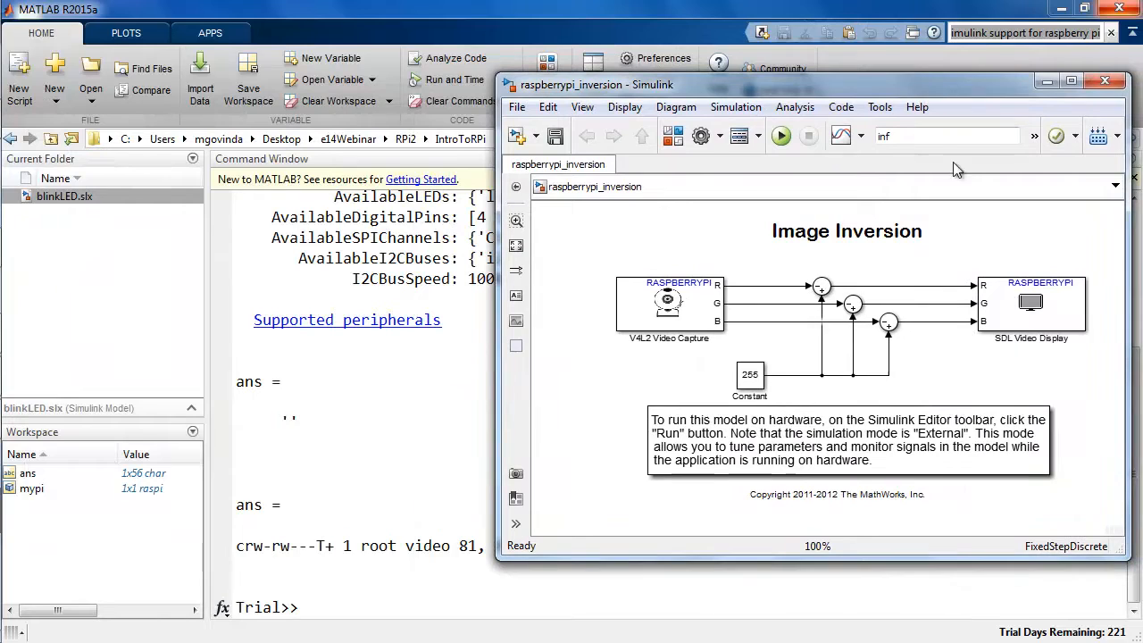
Clear the command window with clc.
{"action": "left_click", "coordinate": [490, 422]}
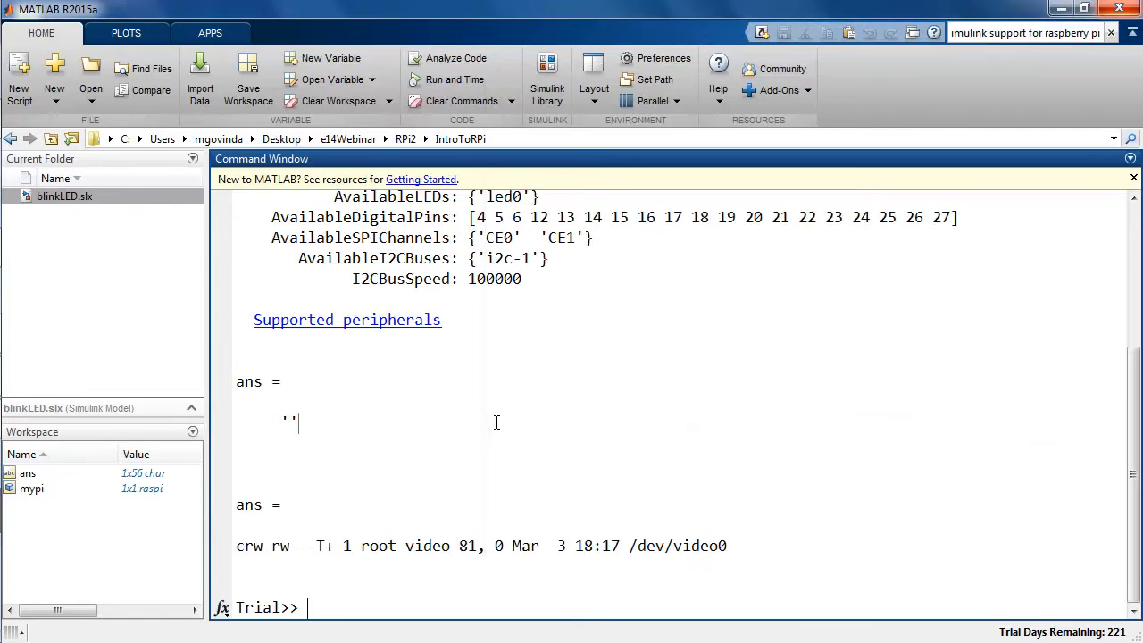
{"action": "type", "text": "clc"}
{"action": "key", "text": "Return"}
Create a new Simulink model file in the current folder named myRaspiInversion.
{"action": "right_click", "coordinate": [145, 265]}
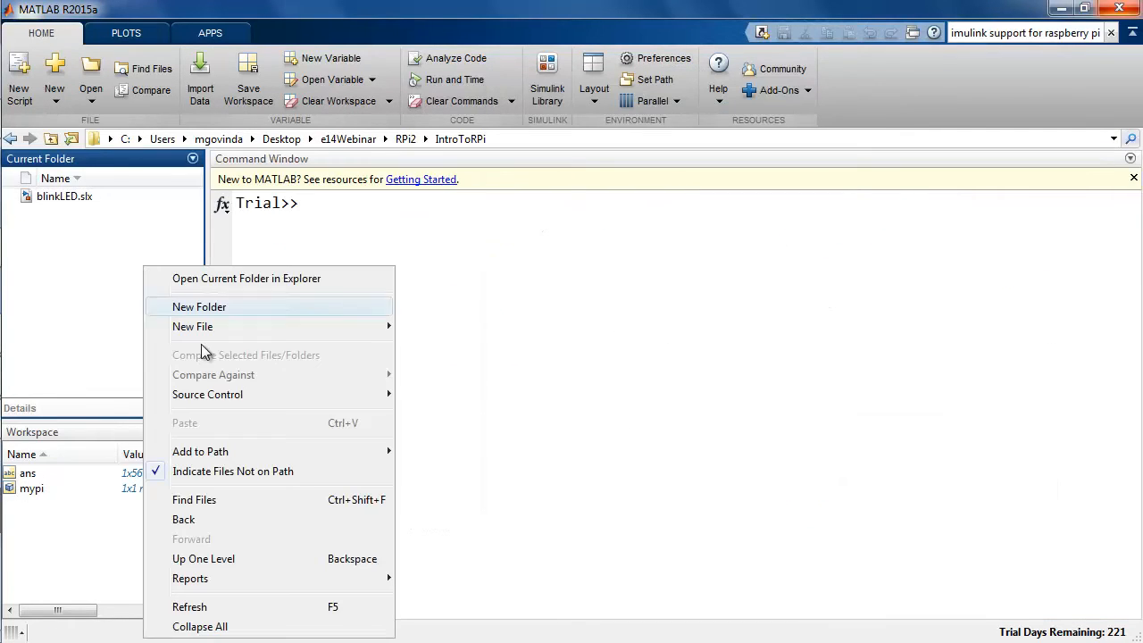
{"action": "mouse_move", "coordinate": [214, 335]}
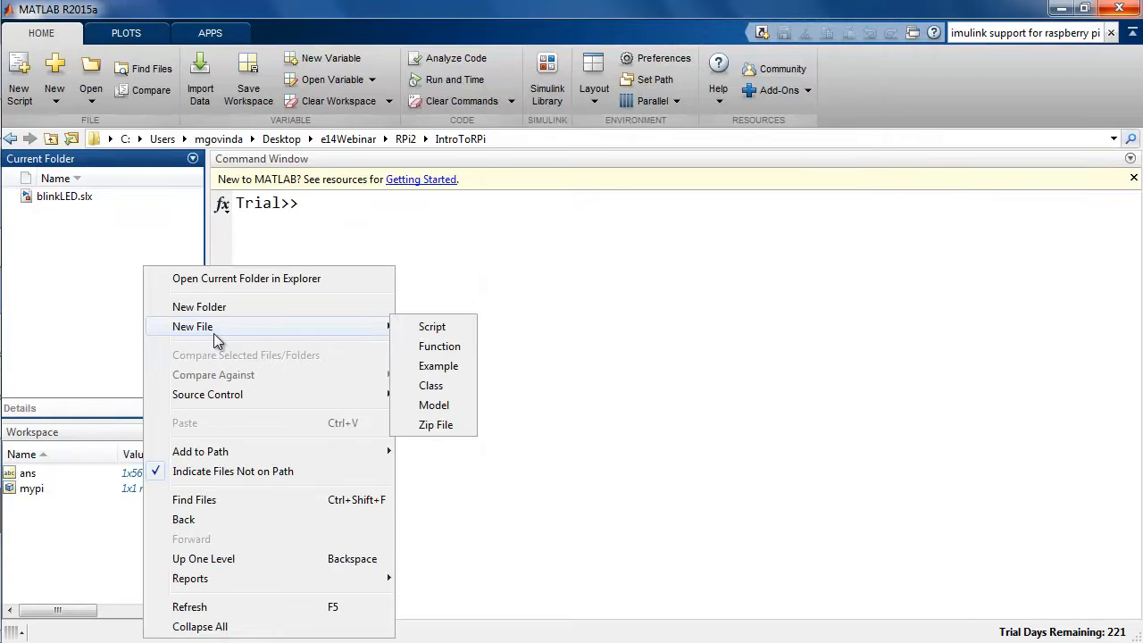
{"action": "left_click", "coordinate": [455, 404]}
{"action": "type", "text": "myRas"}
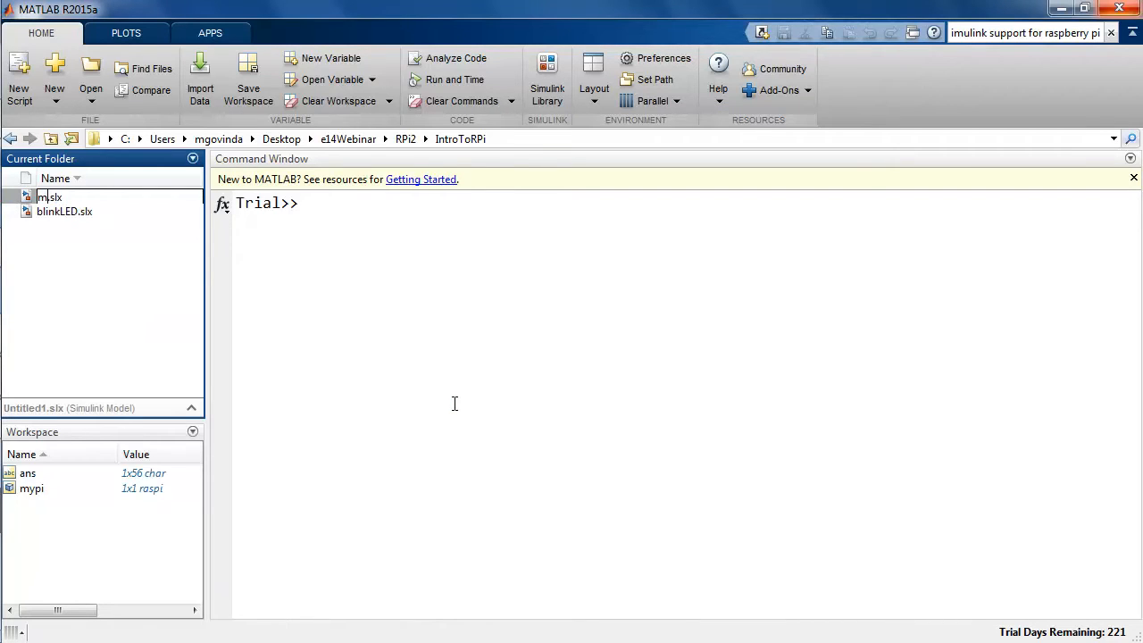
{"action": "type", "text": "piInversion"}
{"action": "key", "text": "Return"}
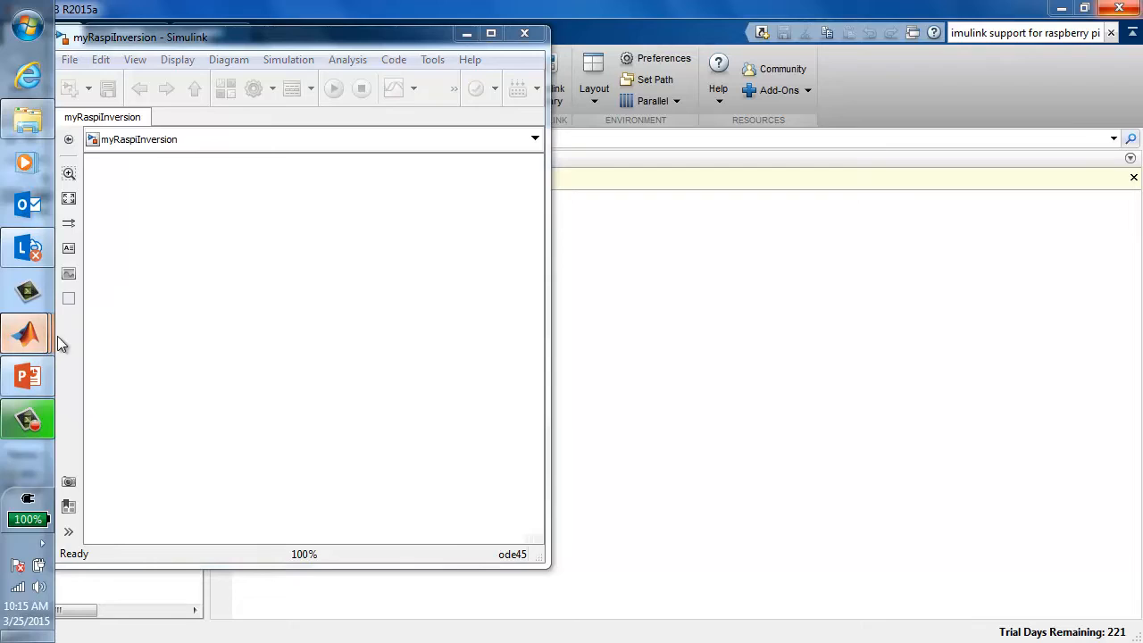
{"action": "mouse_move", "coordinate": [26, 335]}
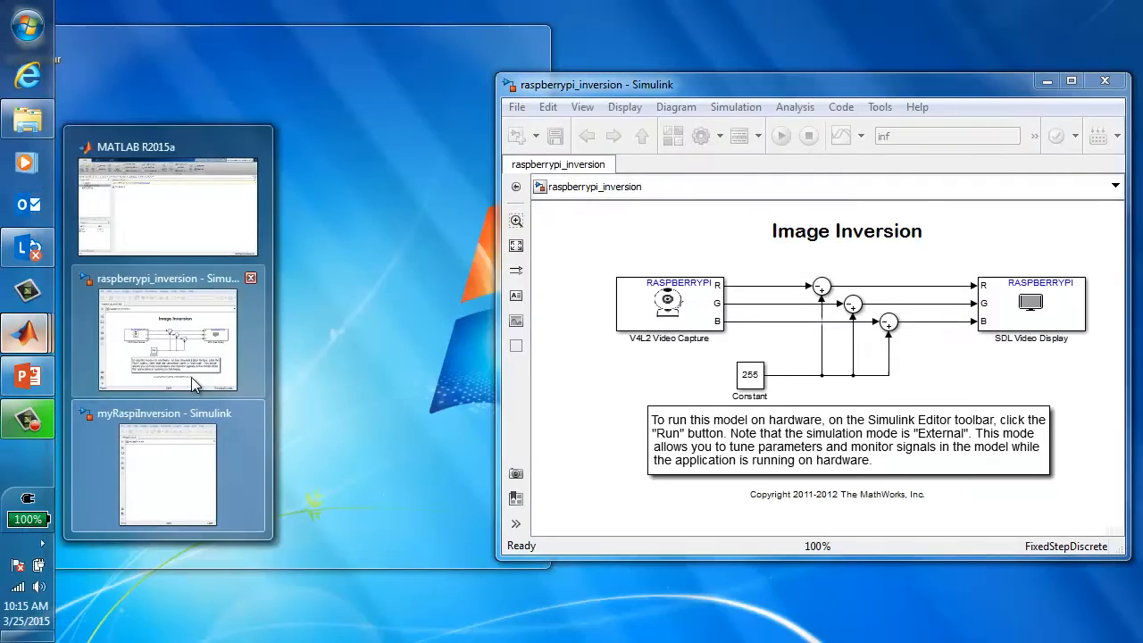
Add a V4L2 Video Capture block and an SDL Video Display block from the Raspberry Pi support package to the new model.
{"action": "left_click", "coordinate": [170, 465]}
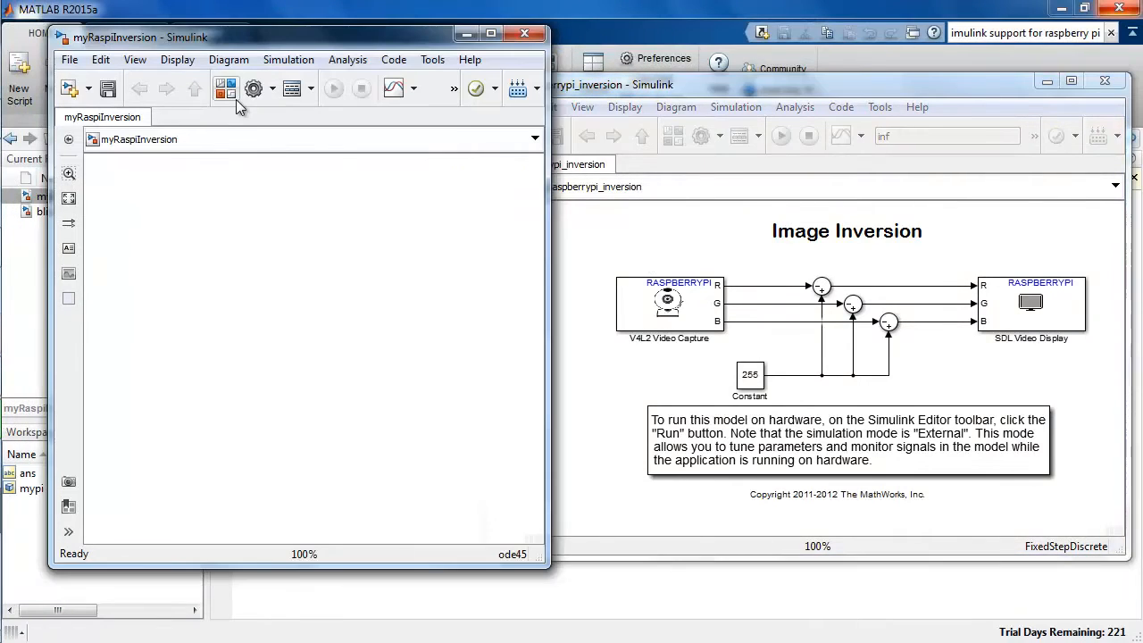
{"action": "left_click", "coordinate": [233, 96]}
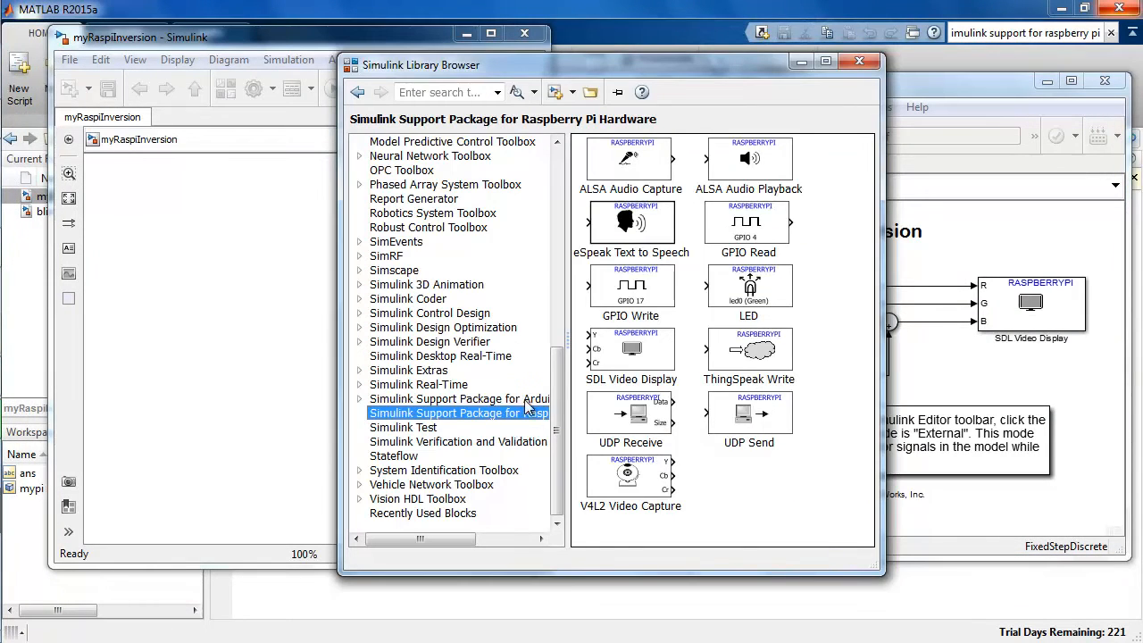
{"action": "left_click_drag", "start_coordinate": [630, 476], "coordinate": [165, 279]}
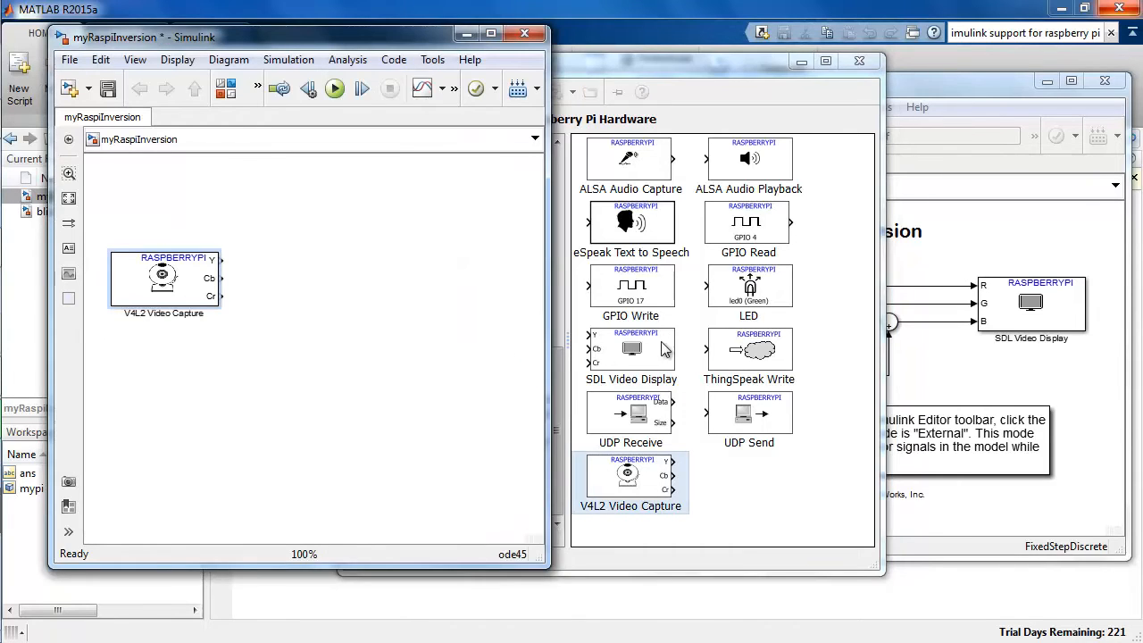
{"action": "left_click_drag", "start_coordinate": [588, 344], "coordinate": [465, 281]}
{"action": "left_click", "coordinate": [452, 369]}
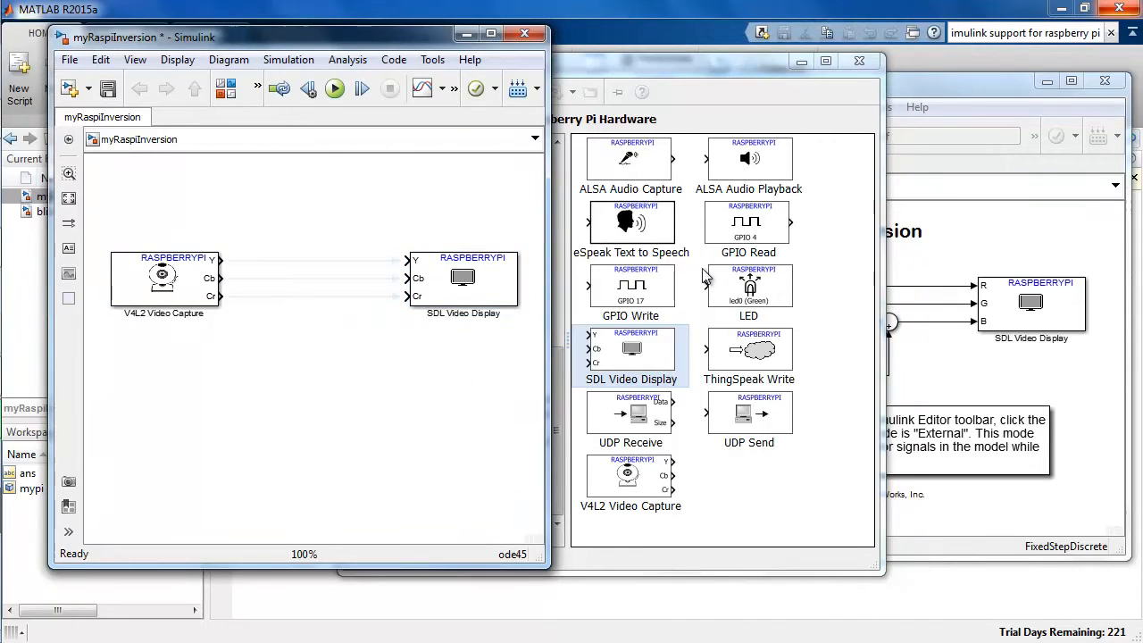
Add a Constant block from Commonly Used Blocks below the video capture block.
{"action": "left_click", "coordinate": [703, 65]}
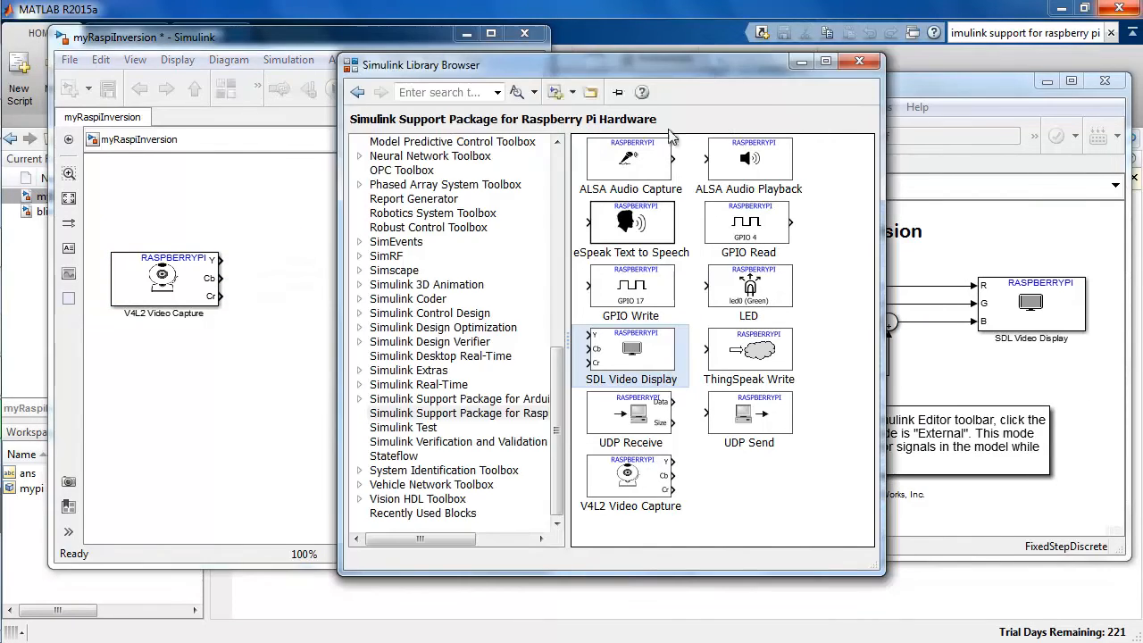
{"action": "left_click", "coordinate": [558, 168]}
{"action": "left_click", "coordinate": [558, 168]}
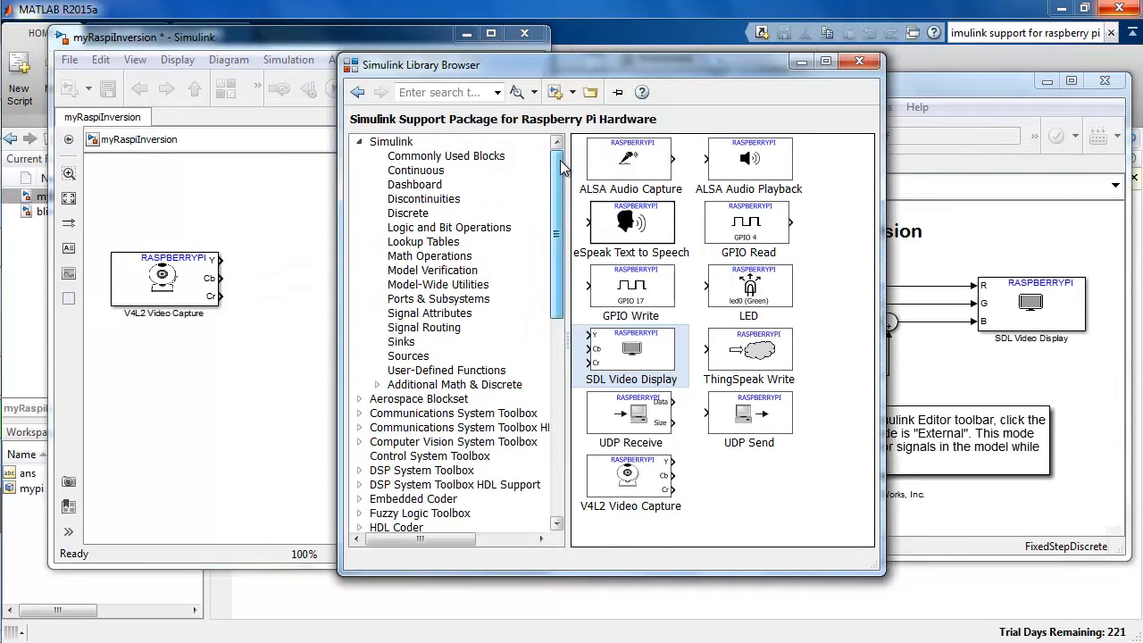
{"action": "left_click", "coordinate": [500, 157]}
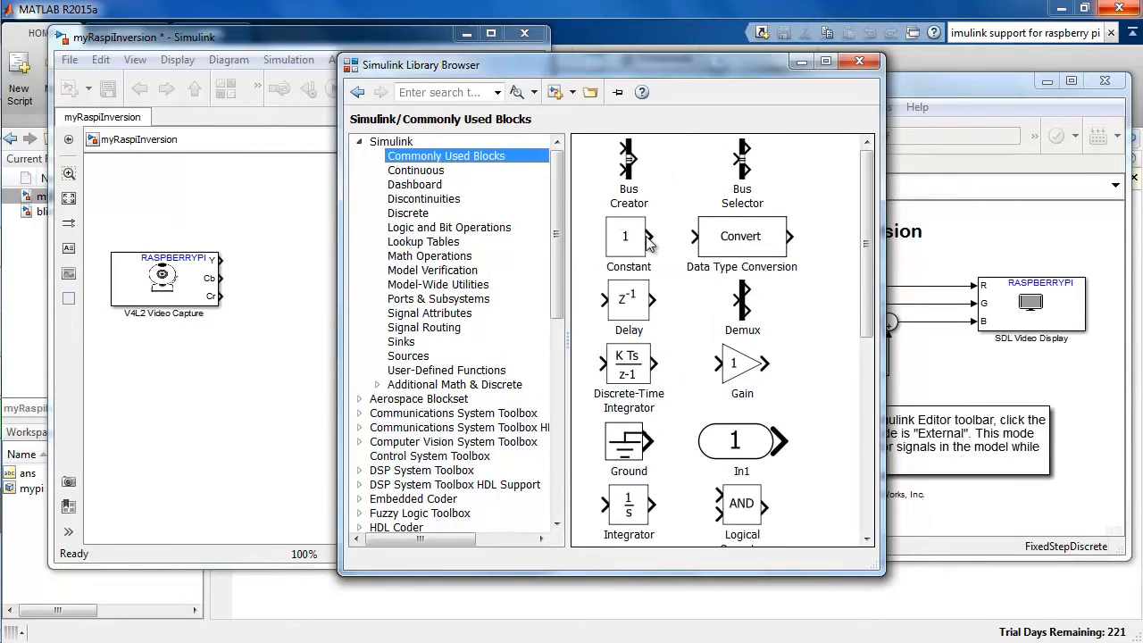
{"action": "left_click_drag", "start_coordinate": [640, 248], "coordinate": [209, 391]}
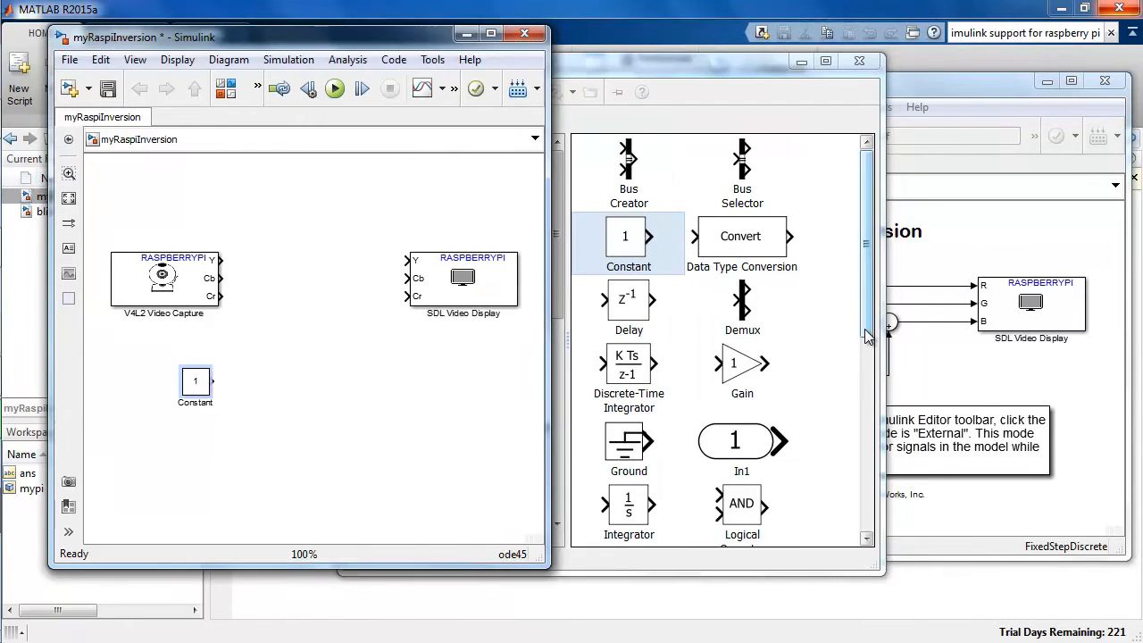
Place a Sum block between the capture and display blocks, then close the Library Browser.
{"action": "left_click_drag", "start_coordinate": [866, 331], "coordinate": [867, 492]}
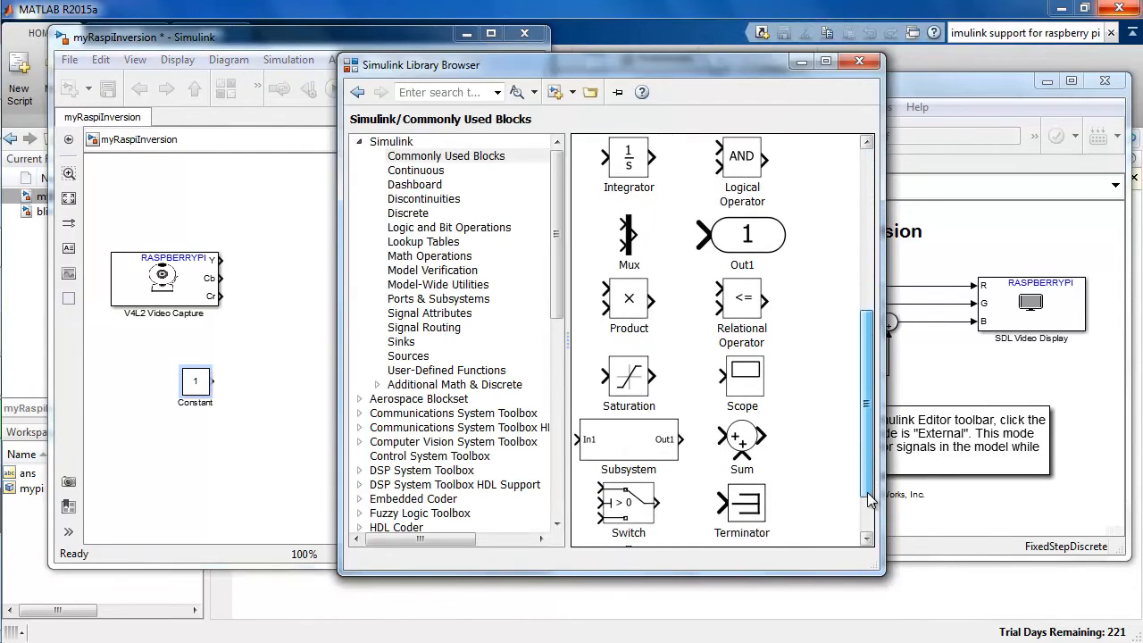
{"action": "left_click_drag", "start_coordinate": [741, 438], "coordinate": [553, 354]}
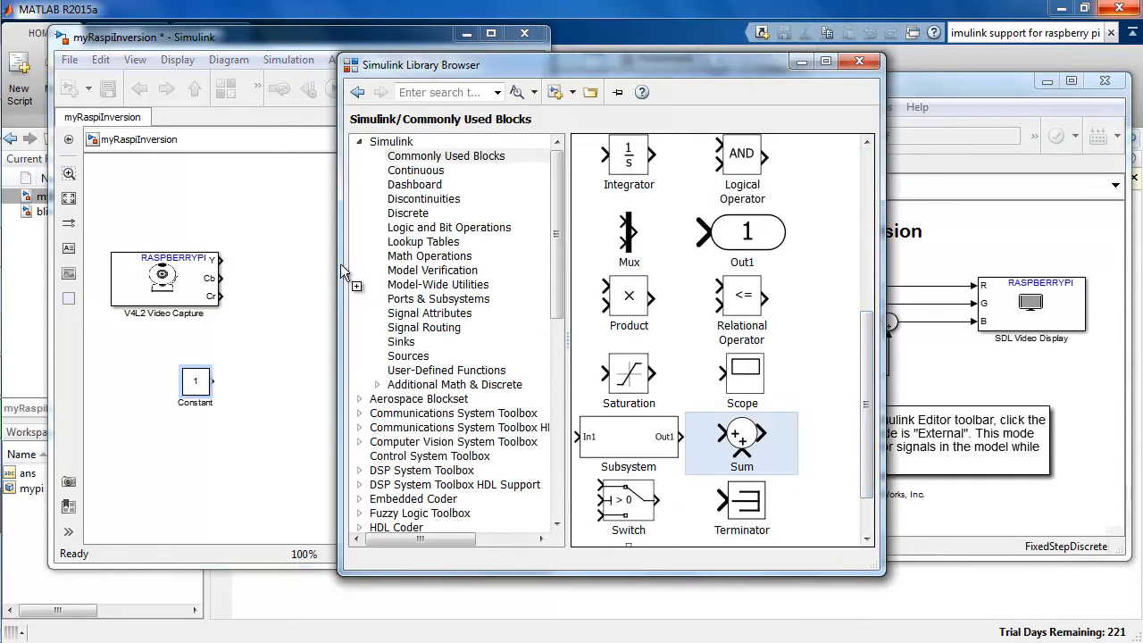
{"action": "left_click_drag", "start_coordinate": [340, 263], "coordinate": [311, 265]}
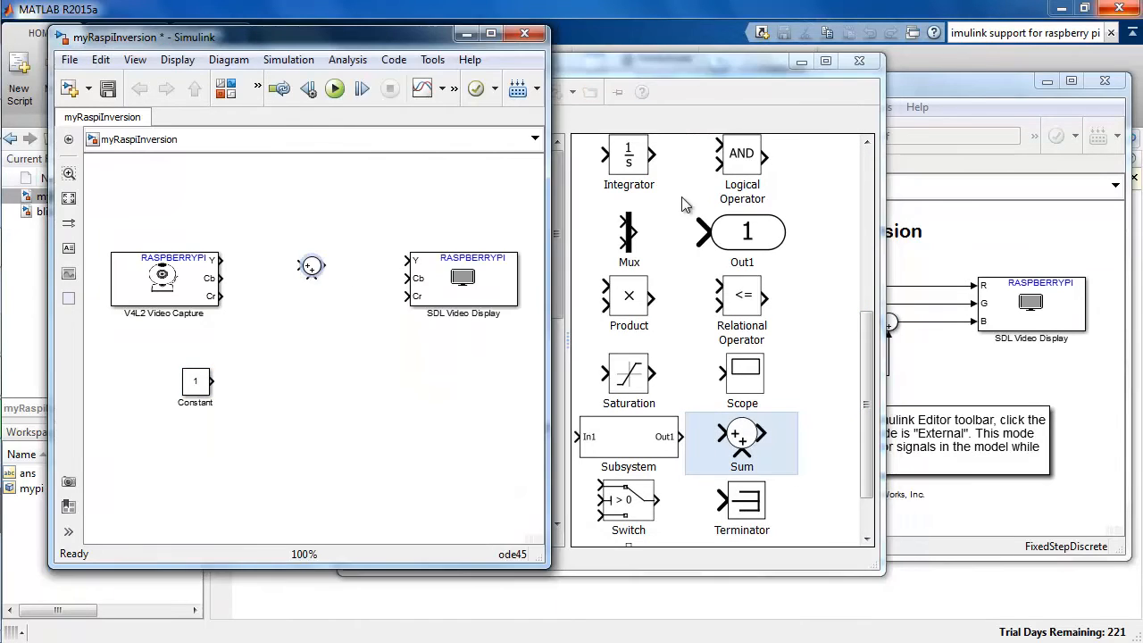
{"action": "left_click", "coordinate": [859, 61]}
Set the V4L2 Video Capture block's pixel format to RGB.
{"action": "double_click", "coordinate": [163, 277]}
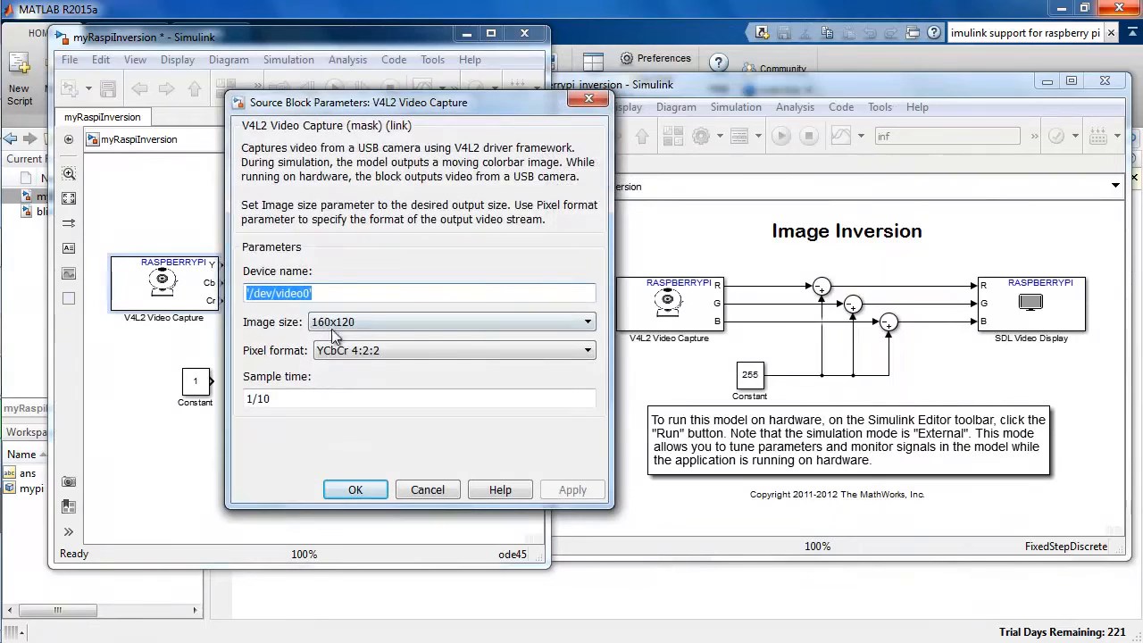
{"action": "left_click", "coordinate": [361, 352]}
{"action": "left_click", "coordinate": [359, 378]}
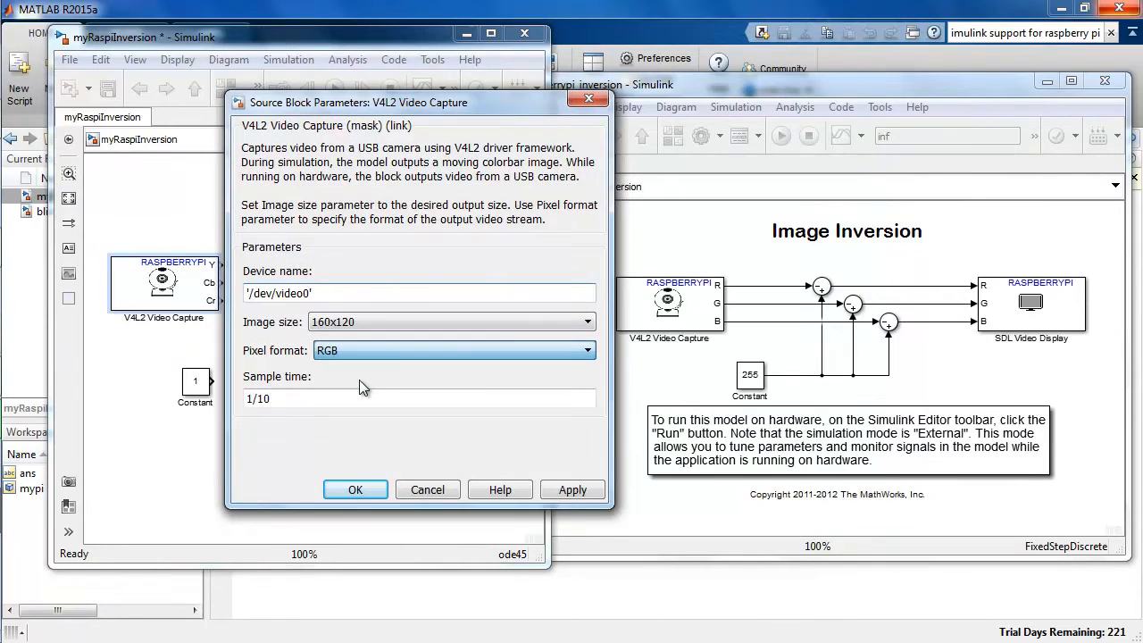
{"action": "left_click", "coordinate": [364, 487]}
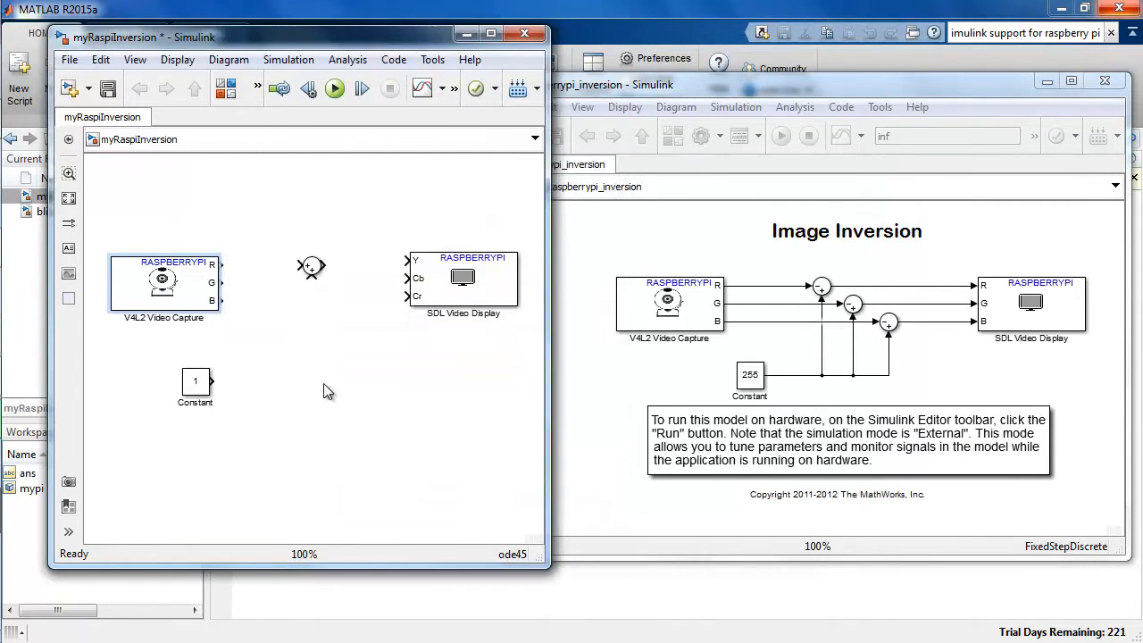
Edit the Sum block's list of signs, removing one plus sign, and apply it.
{"action": "left_click", "coordinate": [313, 272]}
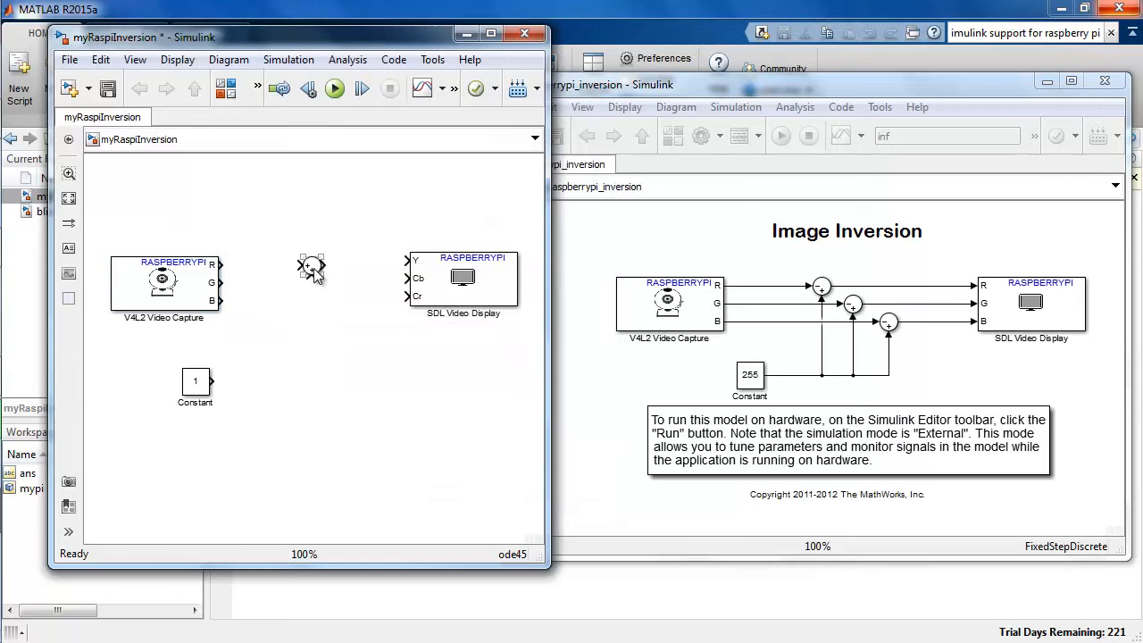
{"action": "double_click", "coordinate": [312, 270]}
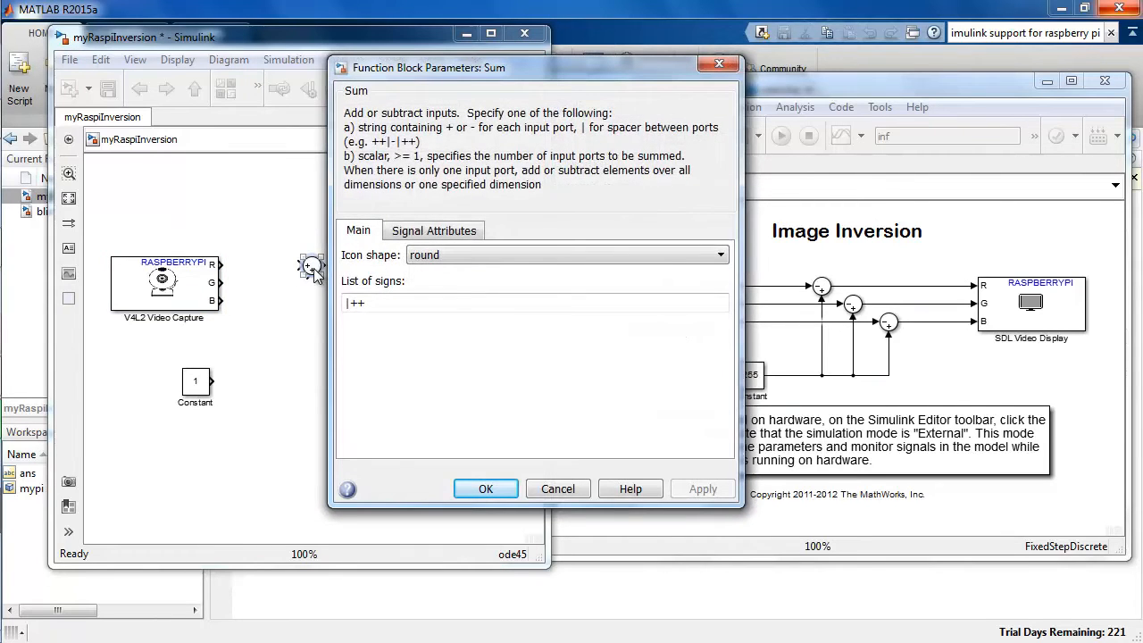
{"action": "key", "text": "BackSpace"}
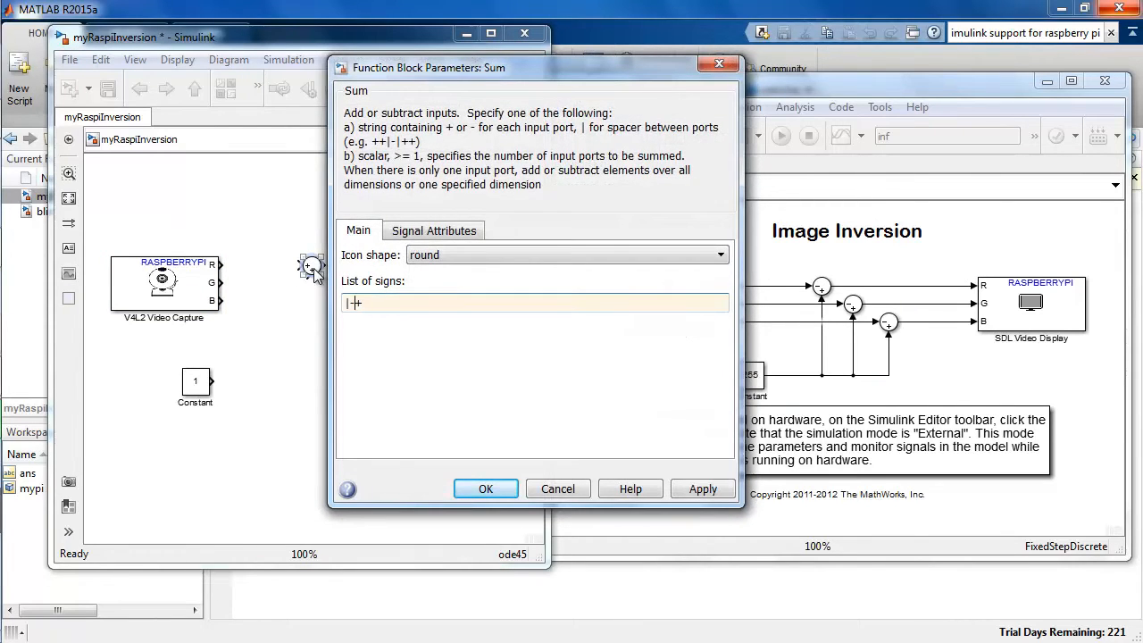
{"action": "key", "text": "Return"}
Wire the Constant into the Sum block and set the constant value to 255.
{"action": "left_click", "coordinate": [300, 304]}
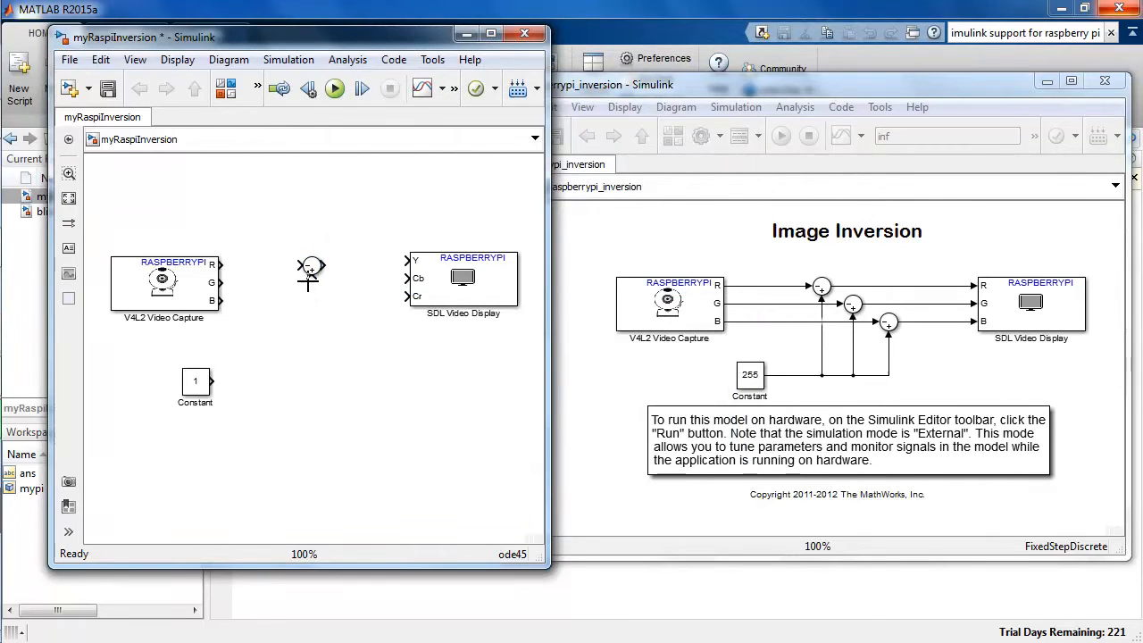
{"action": "mouse_move", "coordinate": [311, 278]}
{"action": "left_mouse_down"}
{"action": "mouse_move", "coordinate": [308, 358]}
{"action": "mouse_move", "coordinate": [185, 403]}
{"action": "left_mouse_up"}
{"action": "double_click", "coordinate": [195, 383]}
{"action": "type", "text": "255"}
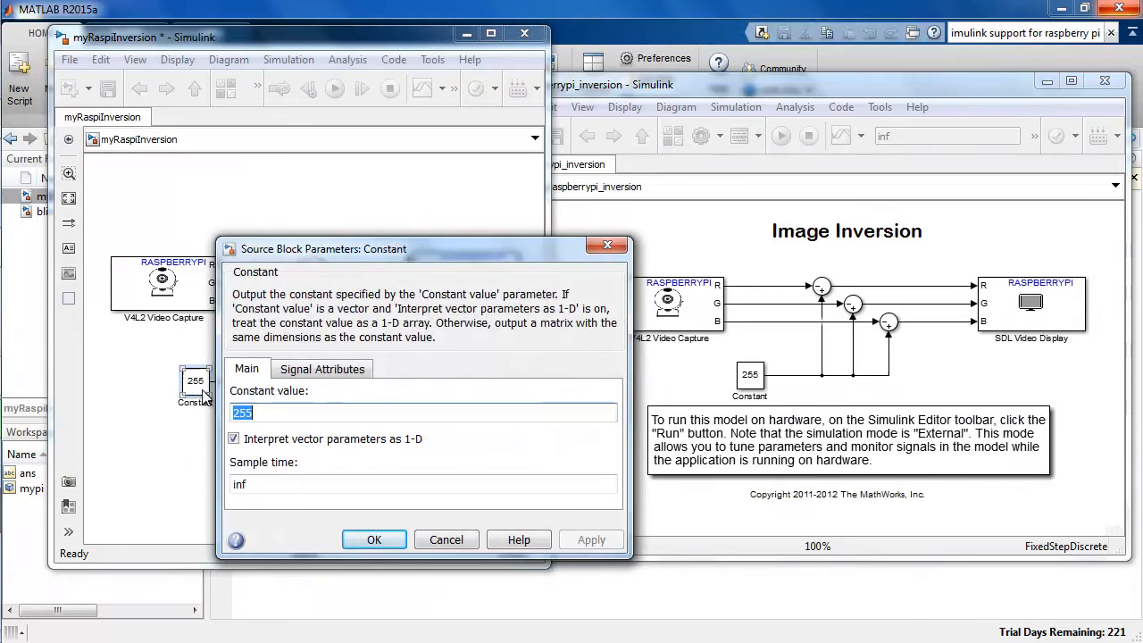
{"action": "key", "text": "Return"}
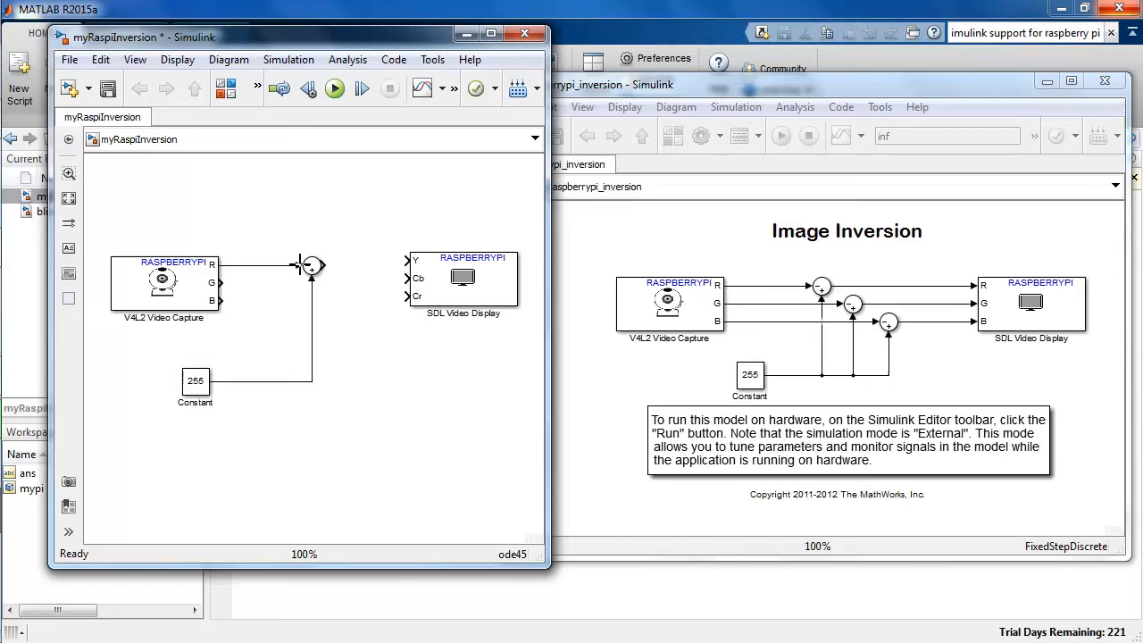
Connect the Sum output to the display's first input and set the SDL Video Display pixel format to RGB.
{"action": "mouse_move", "coordinate": [324, 265]}
{"action": "left_mouse_down"}
{"action": "mouse_move", "coordinate": [420, 259]}
{"action": "mouse_move", "coordinate": [449, 288]}
{"action": "left_mouse_up"}
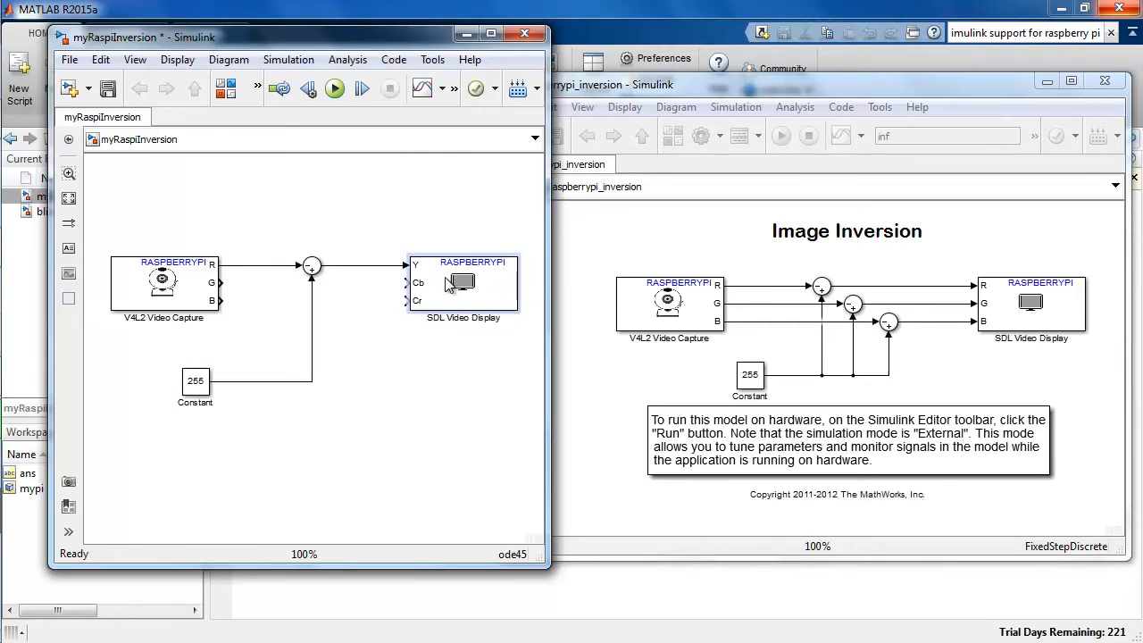
{"action": "double_click", "coordinate": [446, 303]}
{"action": "left_click", "coordinate": [642, 330]}
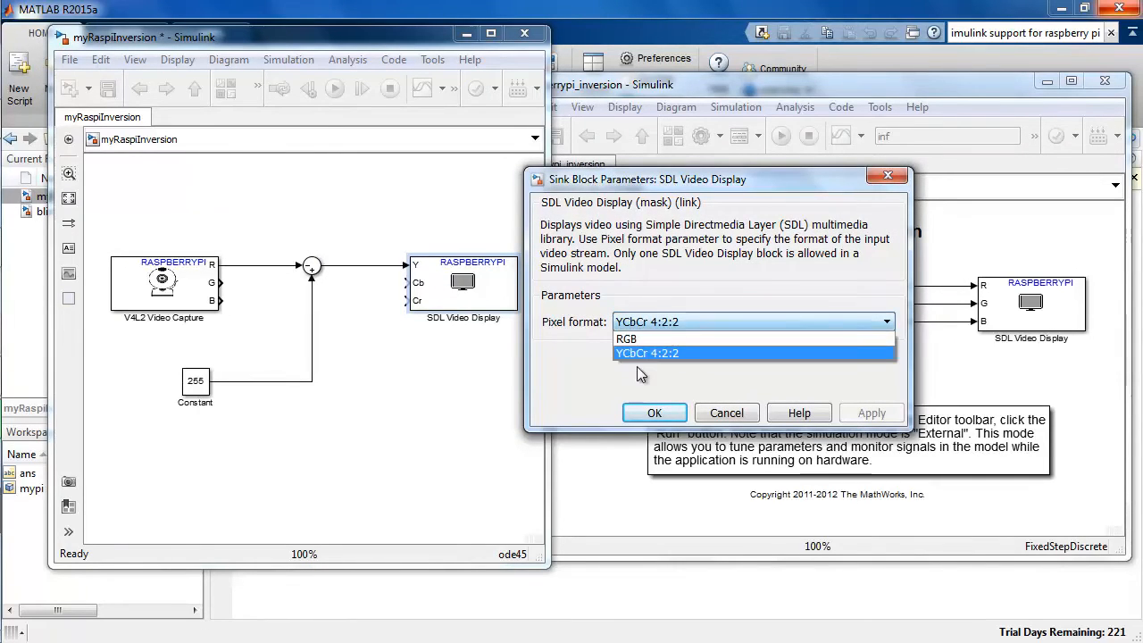
{"action": "left_click", "coordinate": [639, 339]}
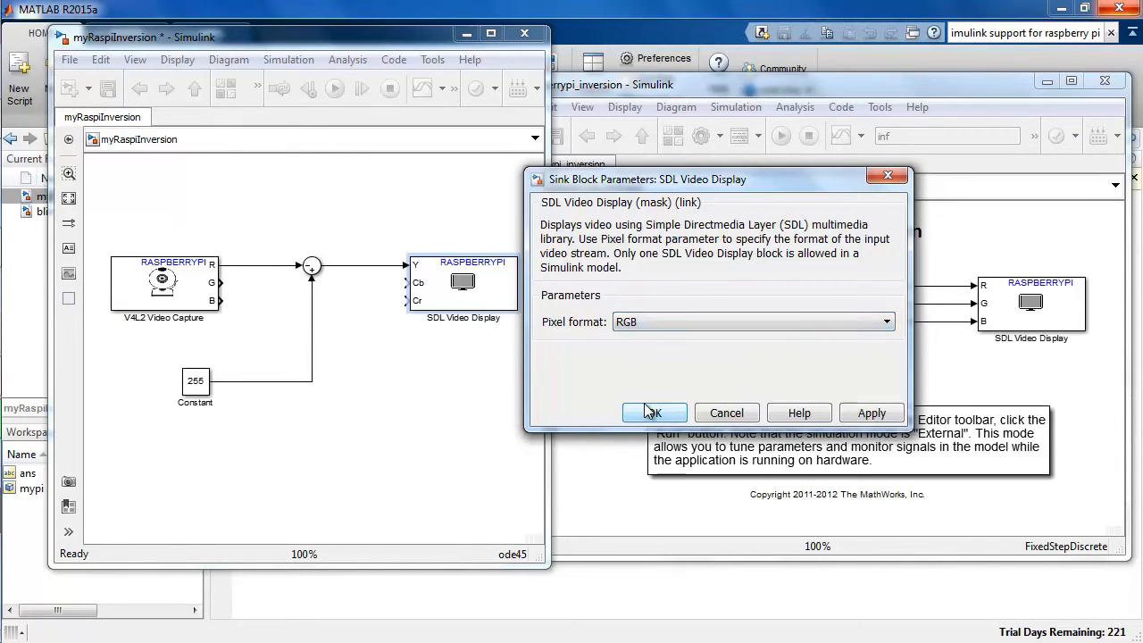
{"action": "left_click", "coordinate": [649, 416]}
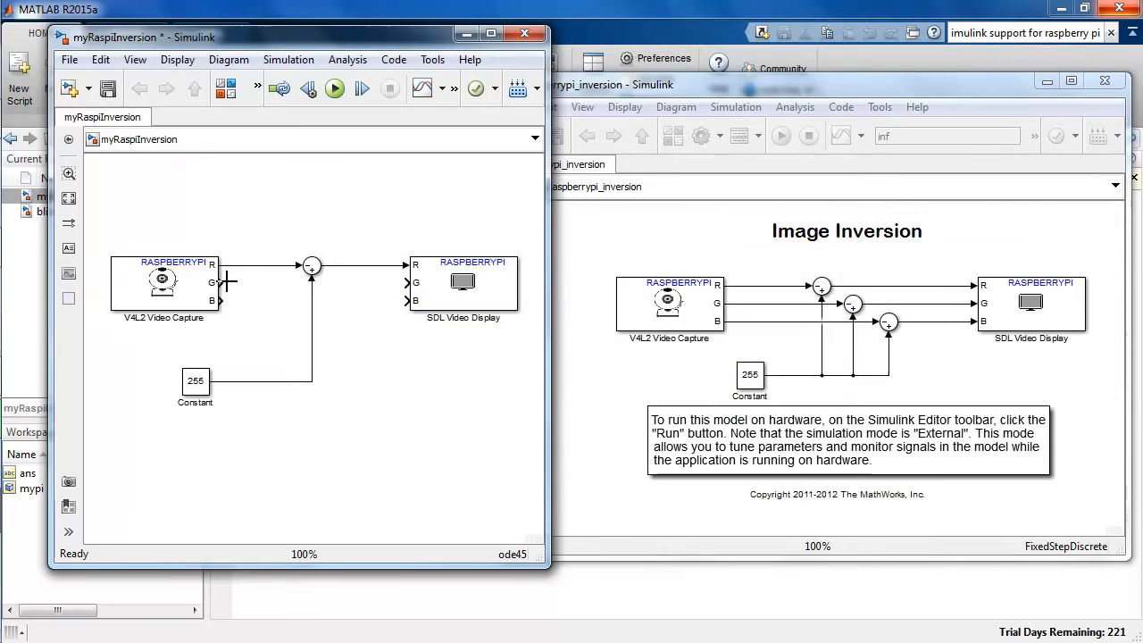
Connect the capture block's G and B outputs to the display's G and B inputs and save the model.
{"action": "mouse_move", "coordinate": [228, 283]}
{"action": "left_mouse_down"}
{"action": "mouse_move", "coordinate": [390, 298]}
{"action": "mouse_move", "coordinate": [417, 289]}
{"action": "left_mouse_up"}
{"action": "left_click_drag", "start_coordinate": [275, 300], "coordinate": [412, 299]}
{"action": "key", "text": "ctrl+s"}
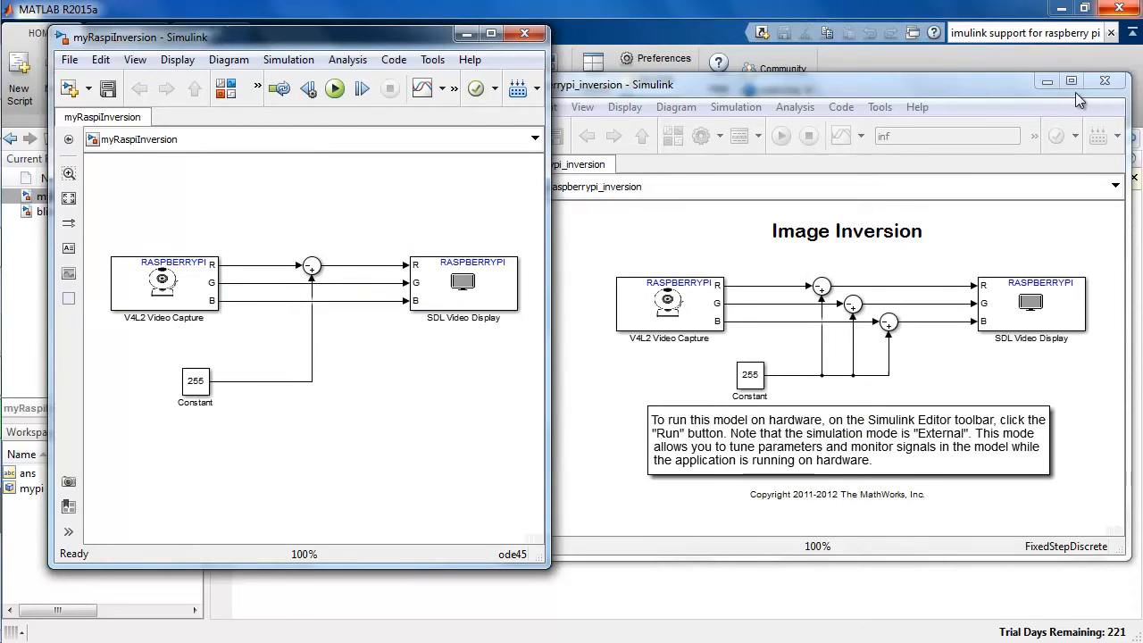
Set the new model's simulation mode to External and save the model.
{"action": "left_click", "coordinate": [1092, 85]}
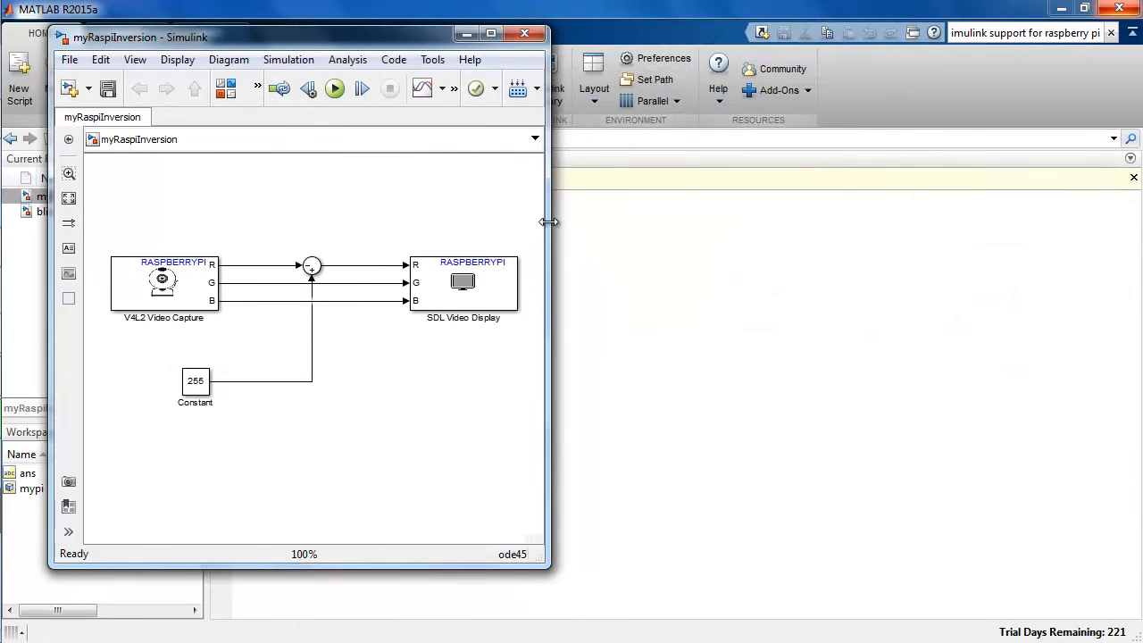
{"action": "left_click_drag", "start_coordinate": [545, 224], "coordinate": [879, 254]}
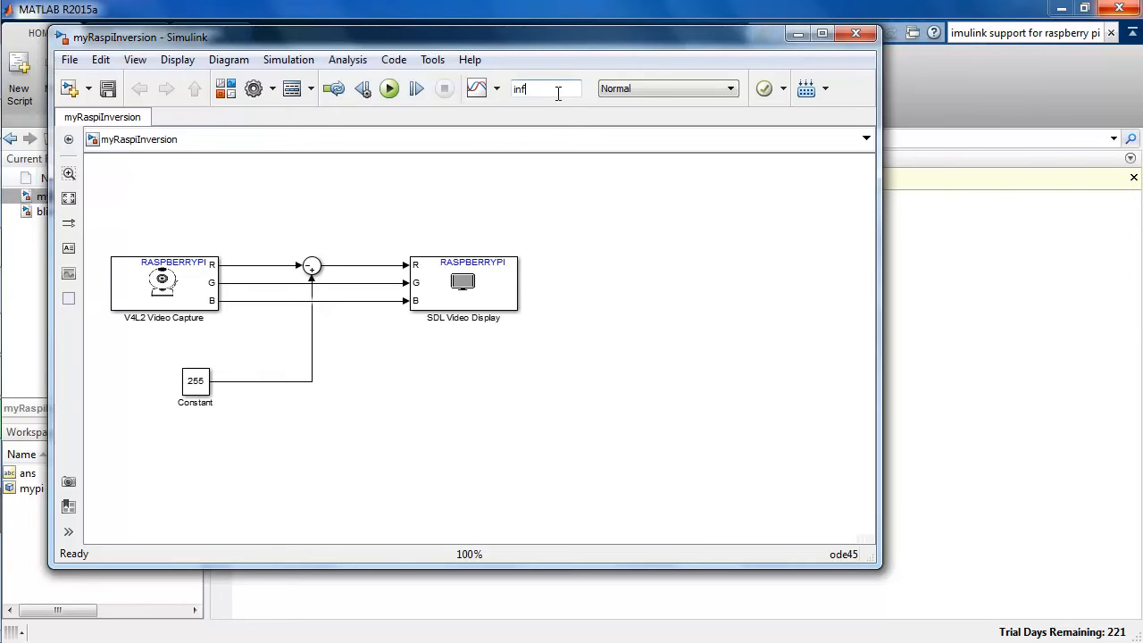
{"action": "left_click", "coordinate": [679, 89]}
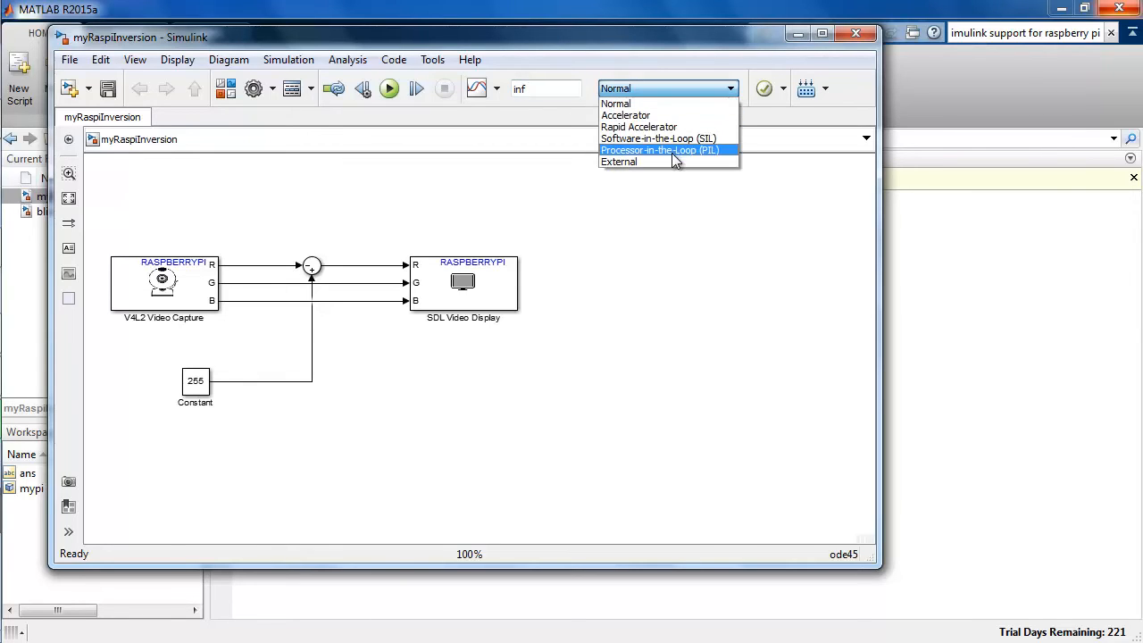
{"action": "left_click", "coordinate": [670, 160]}
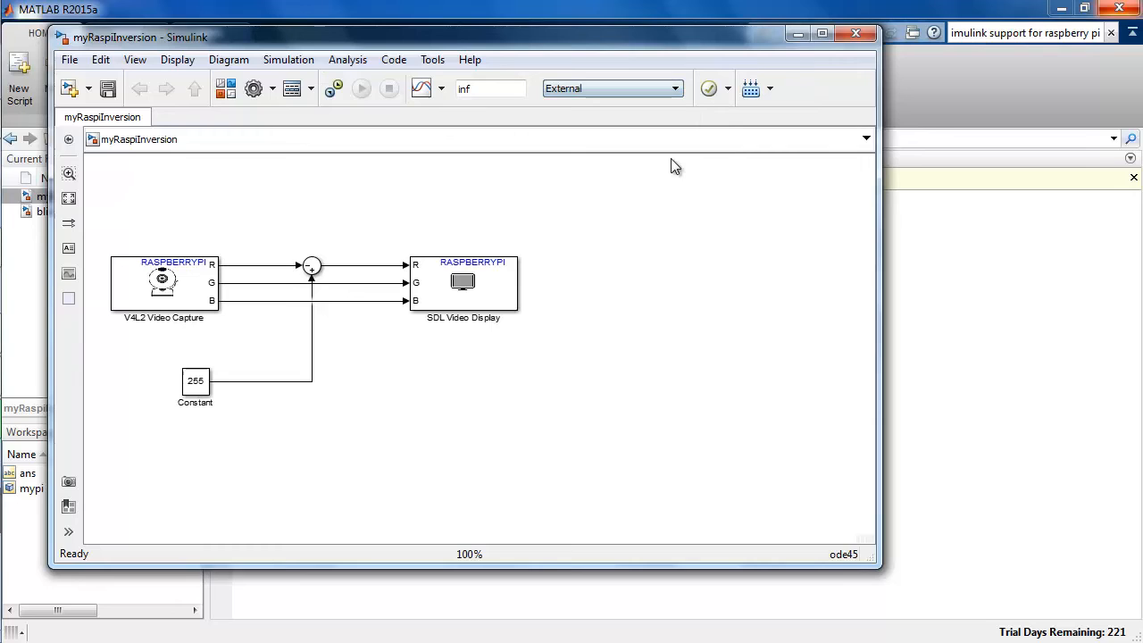
{"action": "left_click", "coordinate": [108, 89]}
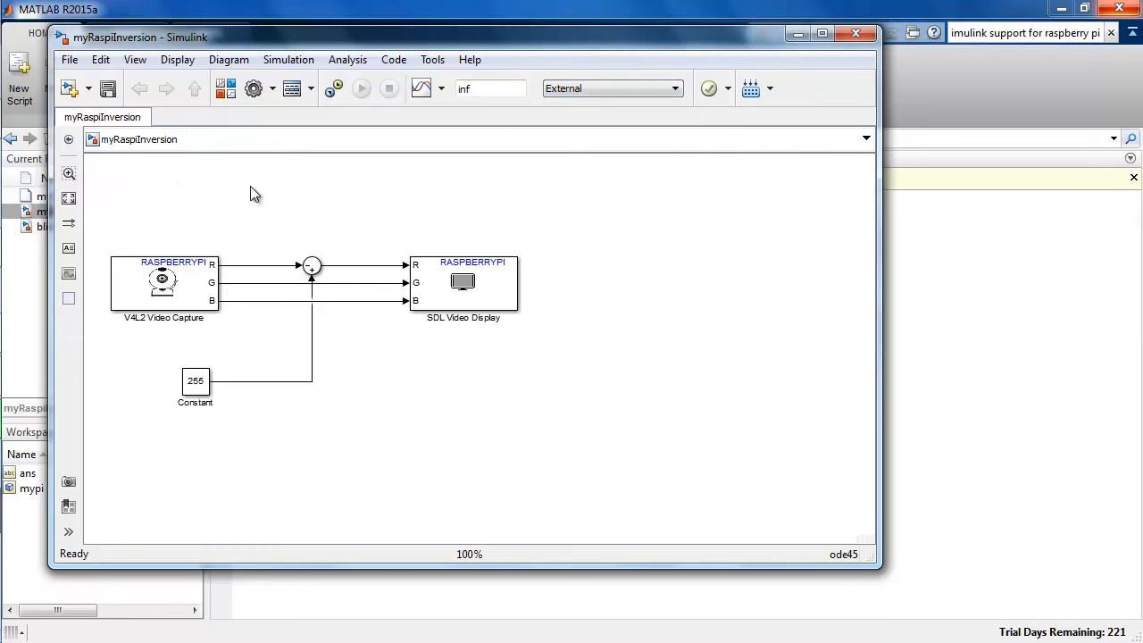
Open Prepare to Run on target hardware and select Raspberry Pi as the target hardware.
{"action": "left_click", "coordinate": [432, 60]}
{"action": "mouse_move", "coordinate": [510, 184]}
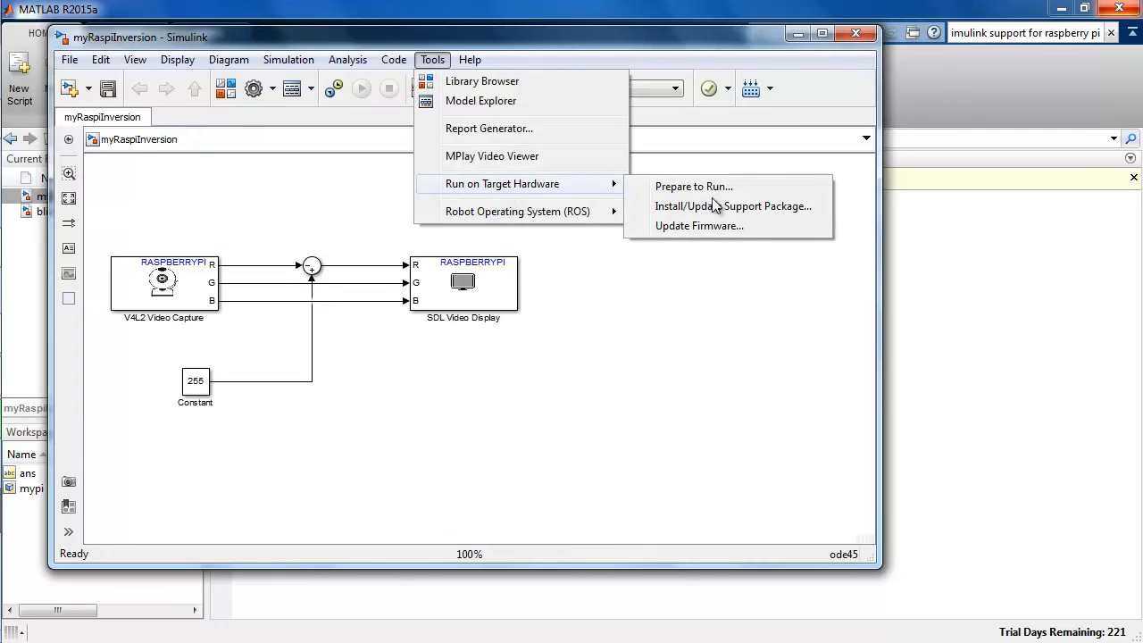
{"action": "left_click", "coordinate": [758, 191]}
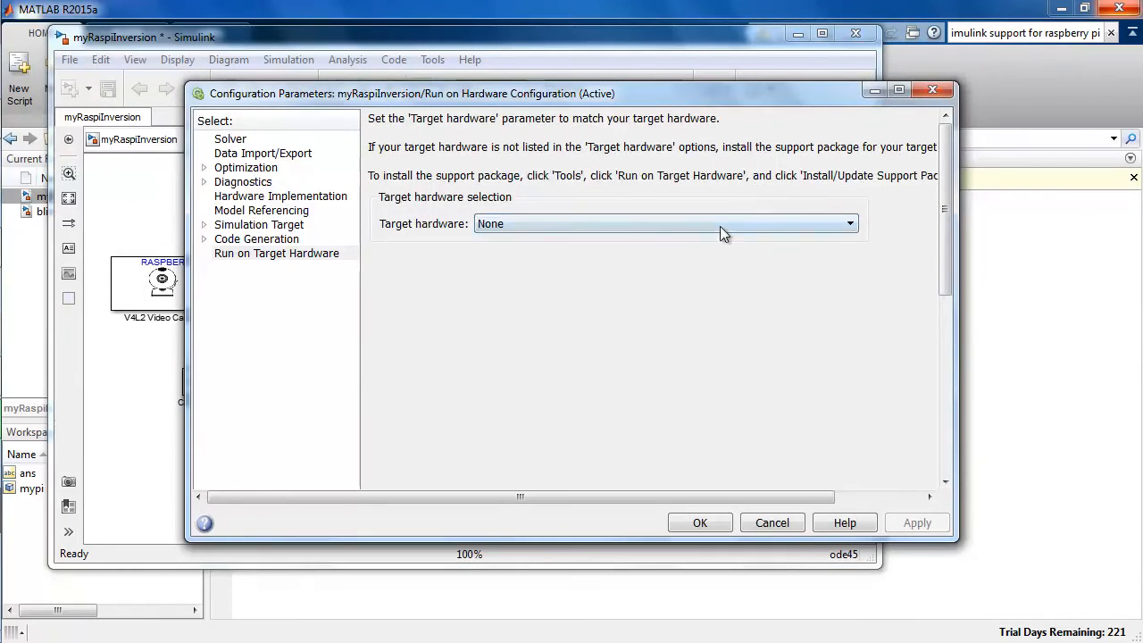
{"action": "left_click", "coordinate": [721, 224]}
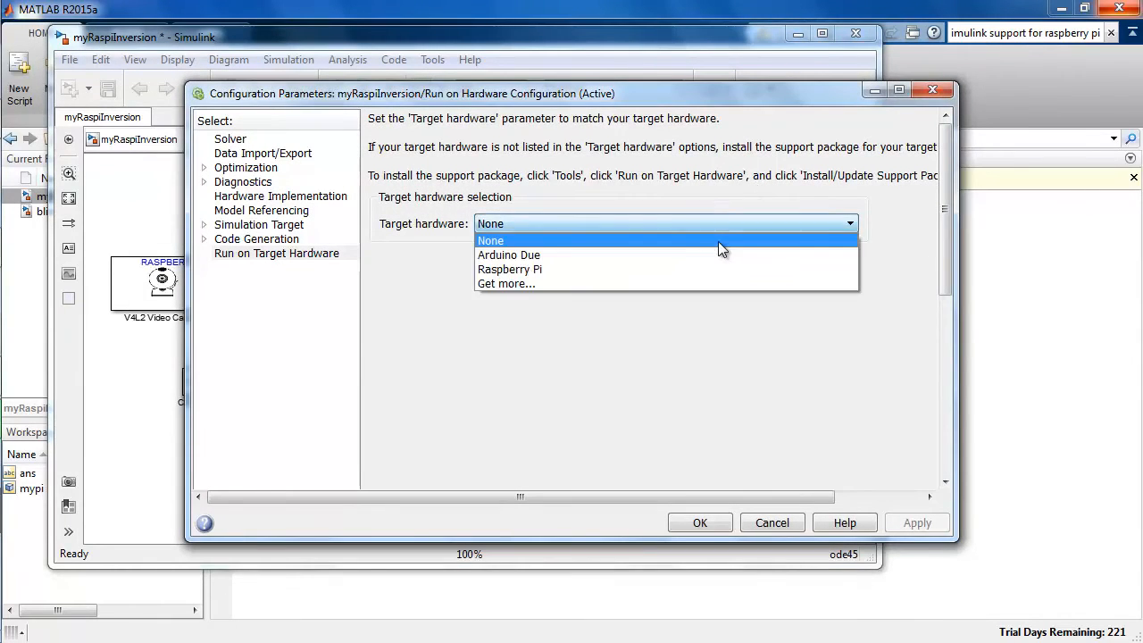
{"action": "left_click", "coordinate": [715, 268]}
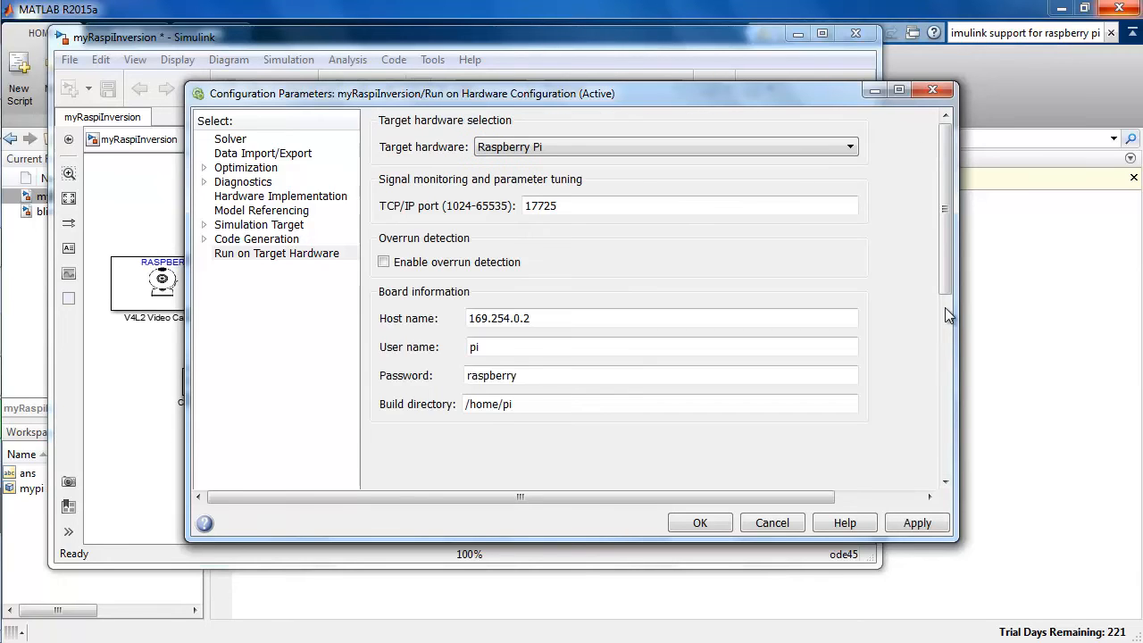
Review the board information settings for host name, user name, password and build directory, then apply and close the configuration.
{"action": "mouse_move", "coordinate": [950, 291]}
{"action": "left_mouse_down"}
{"action": "mouse_move", "coordinate": [954, 399]}
{"action": "mouse_move", "coordinate": [960, 270]}
{"action": "left_mouse_up"}
{"action": "double_click", "coordinate": [675, 316]}
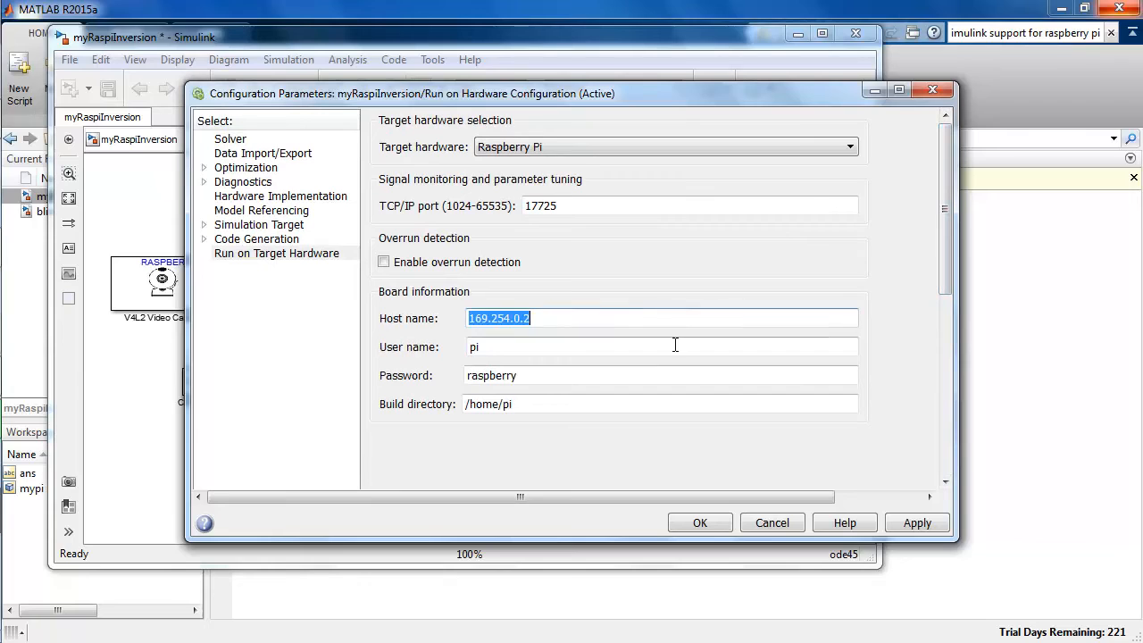
{"action": "key", "text": "Tab"}
{"action": "key", "text": "Tab"}
{"action": "key", "text": "Tab"}
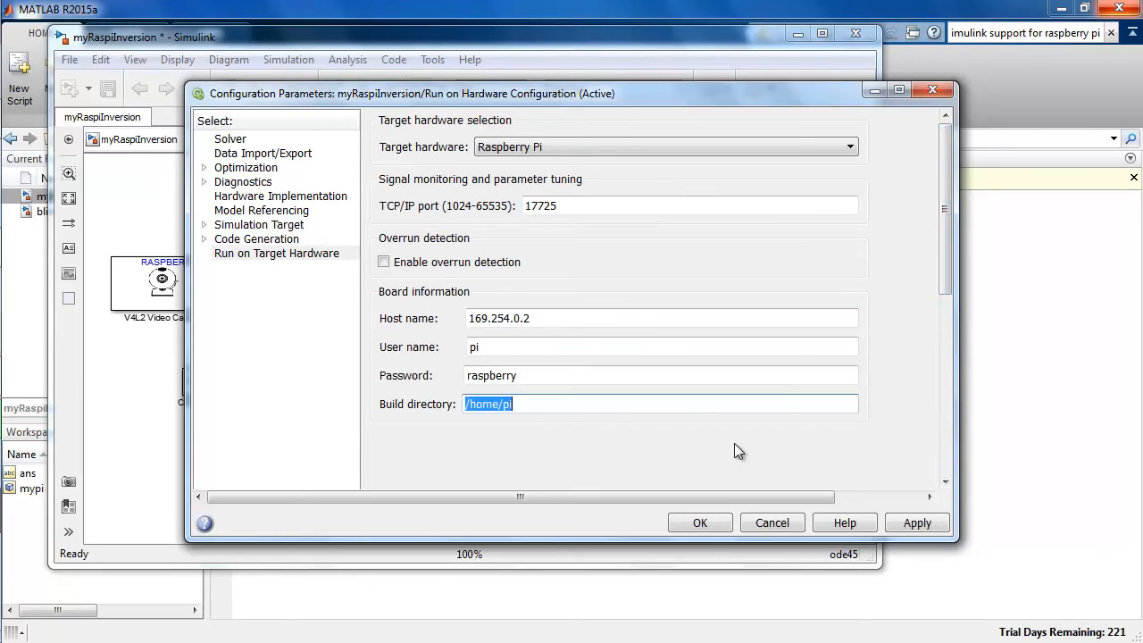
{"action": "left_click", "coordinate": [927, 527]}
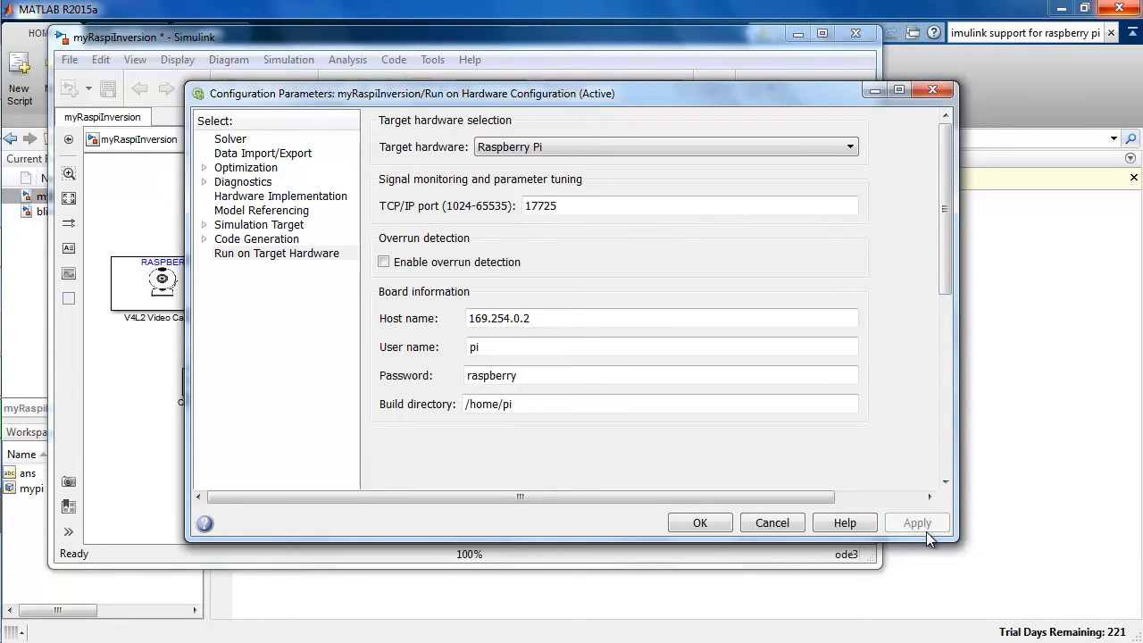
{"action": "left_click", "coordinate": [722, 529]}
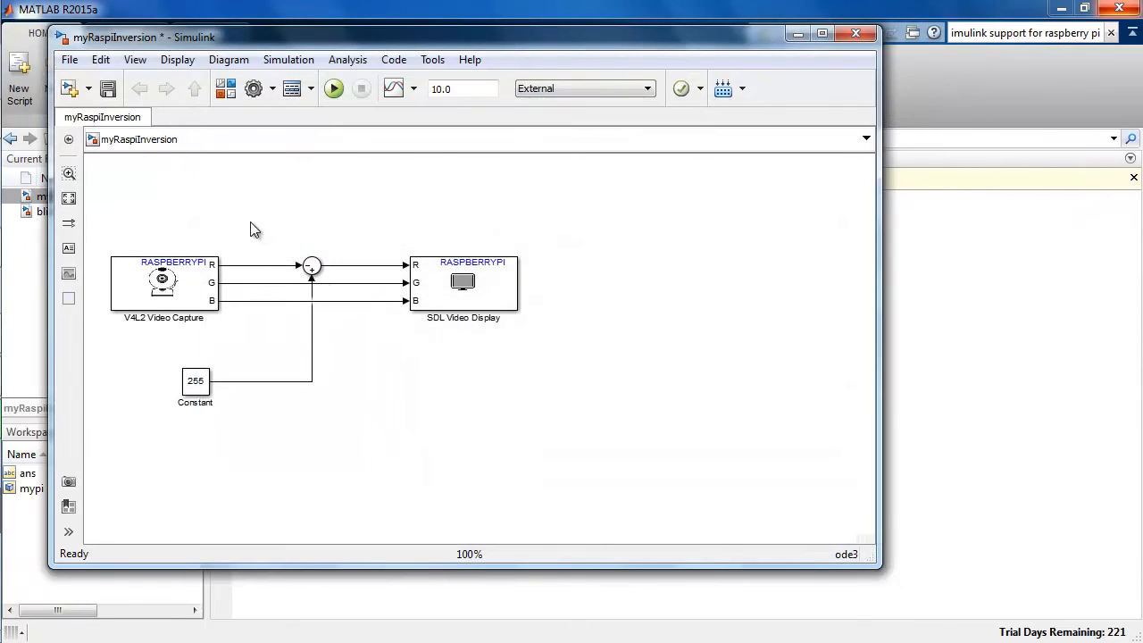
Save the model and run it on the Raspberry Pi in External mode.
{"action": "left_click", "coordinate": [108, 90]}
{"action": "left_click", "coordinate": [333, 88]}
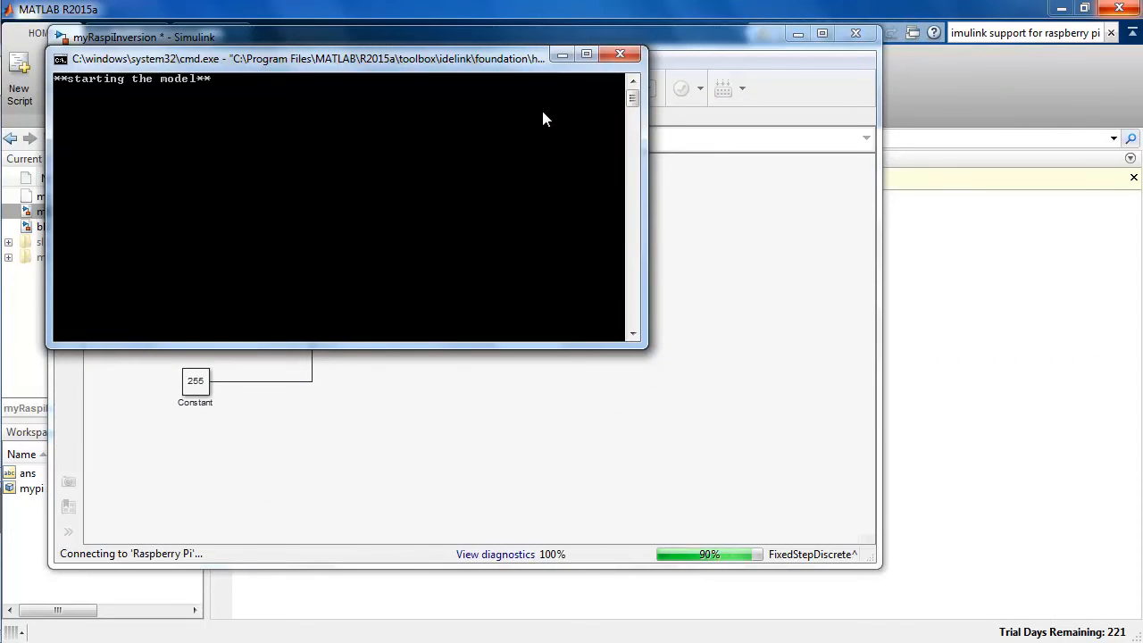
{"action": "left_click", "coordinate": [561, 55]}
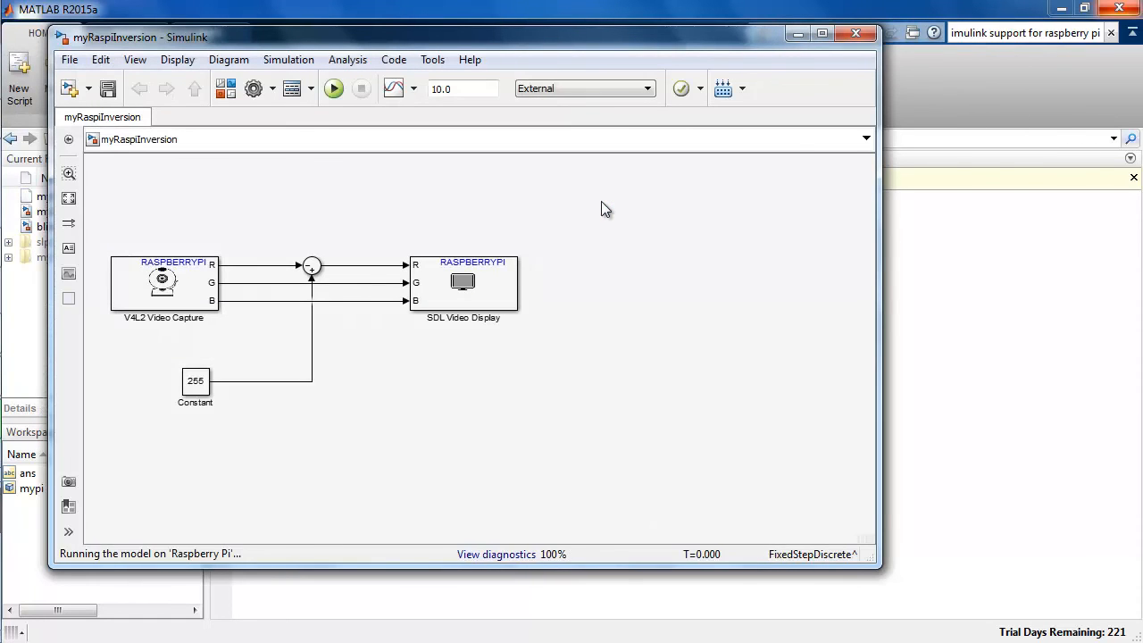
{"action": "left_click", "coordinate": [552, 209]}
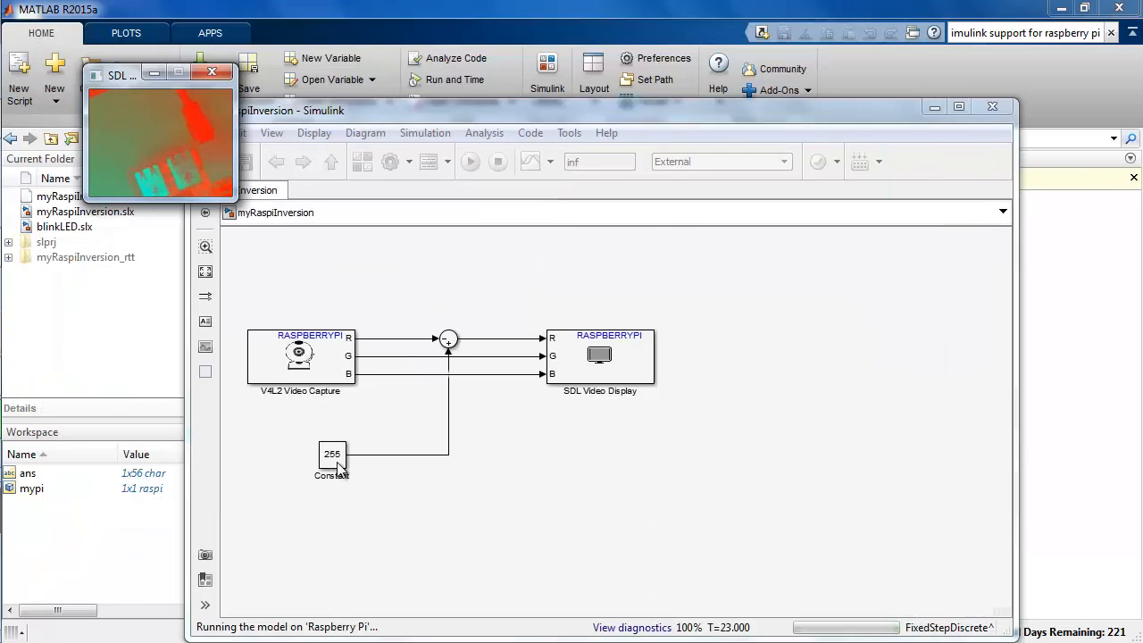
Set the Constant block's value to 0 during the run and move the SDL video window over the model.
{"action": "double_click", "coordinate": [335, 463]}
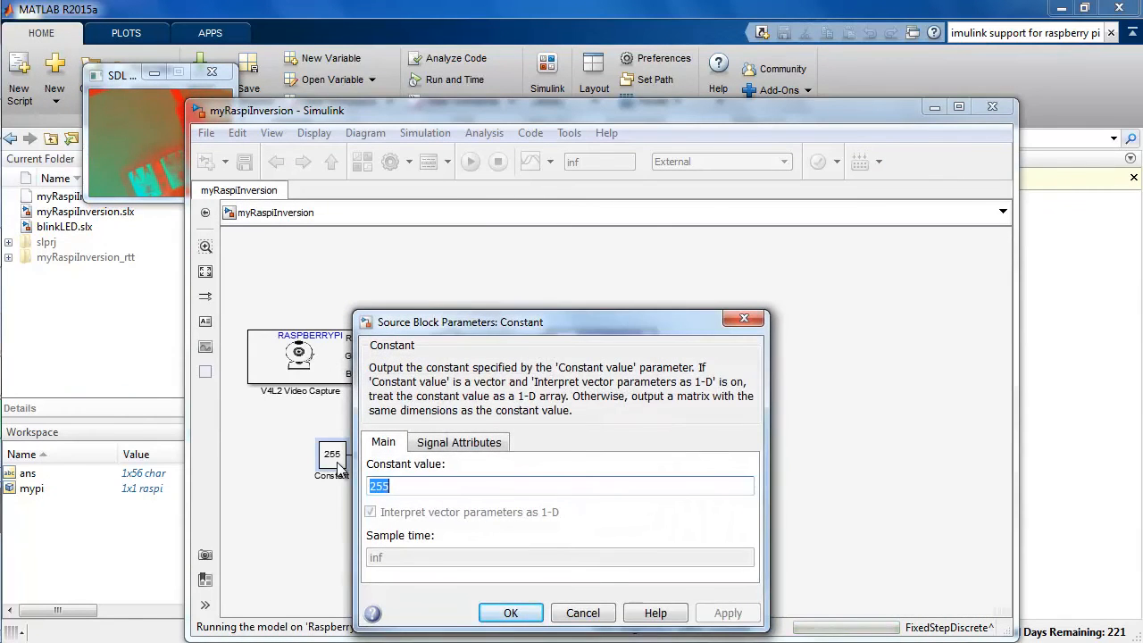
{"action": "type", "text": "0"}
{"action": "key", "text": "Return"}
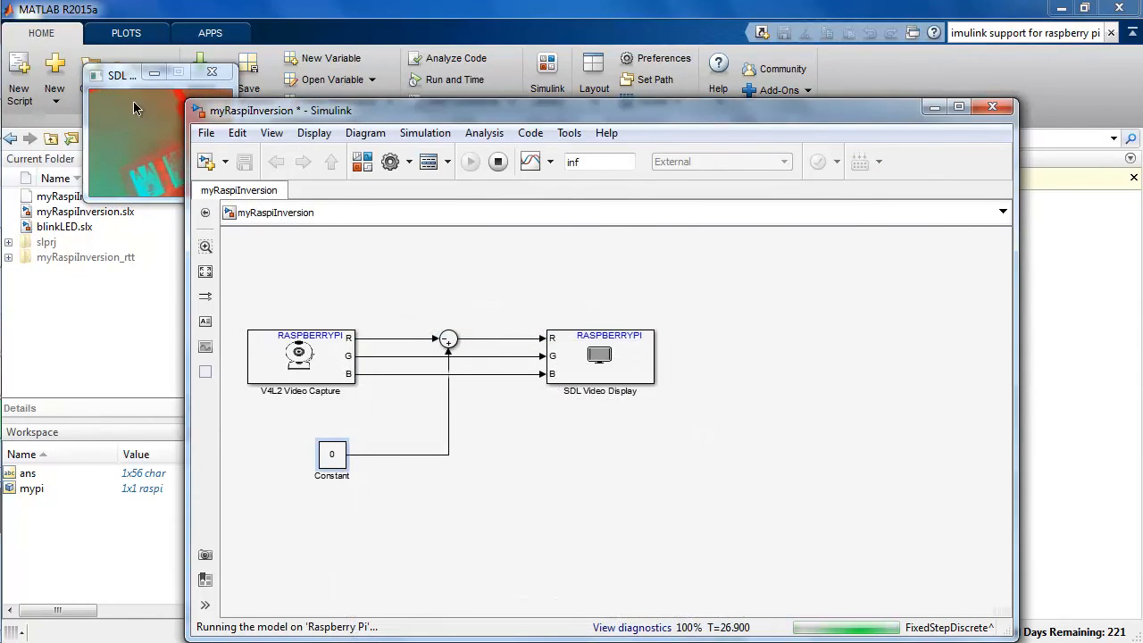
{"action": "left_click_drag", "start_coordinate": [125, 75], "coordinate": [277, 135]}
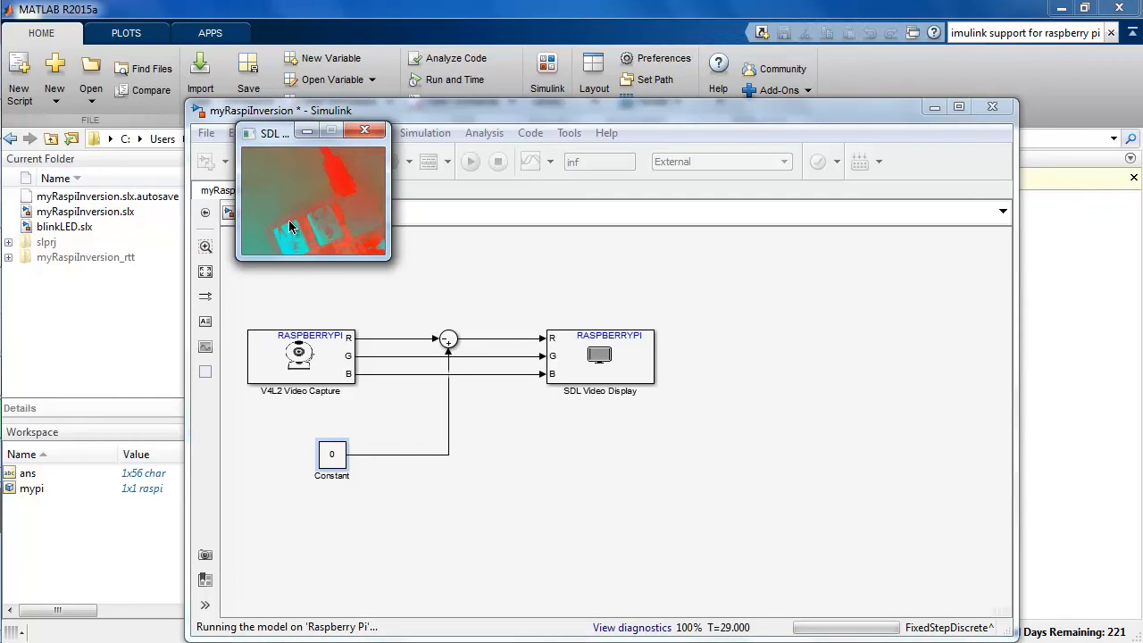
{"action": "left_click", "coordinate": [415, 478]}
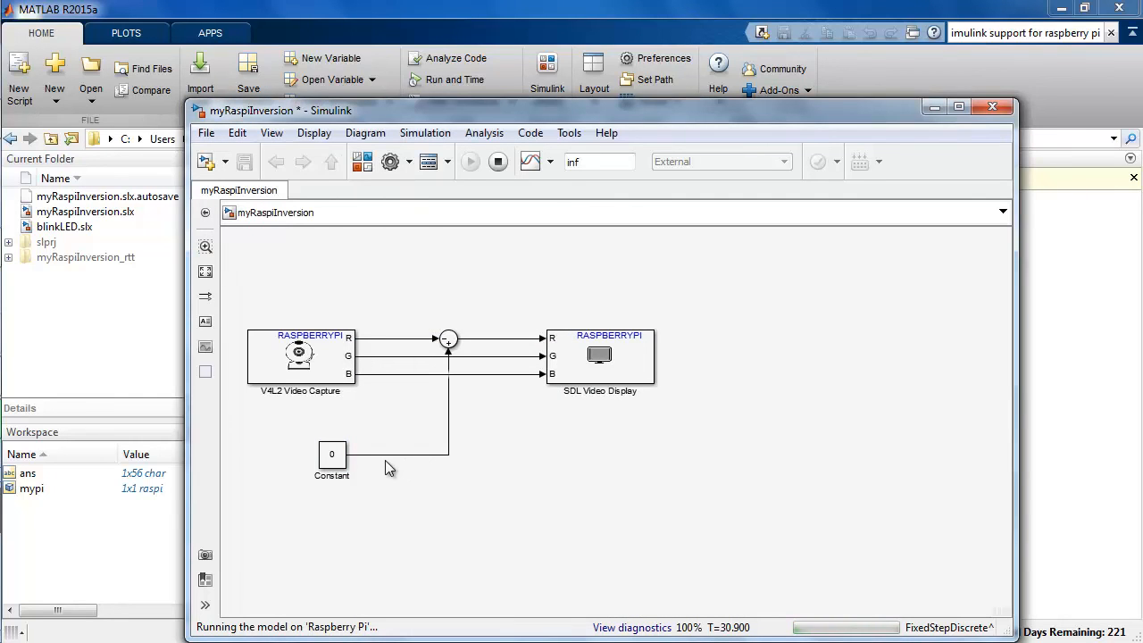
Set the Constant block's value to 50 during the run and bring the live SDL video window forward.
{"action": "mouse_move", "coordinate": [3, 326]}
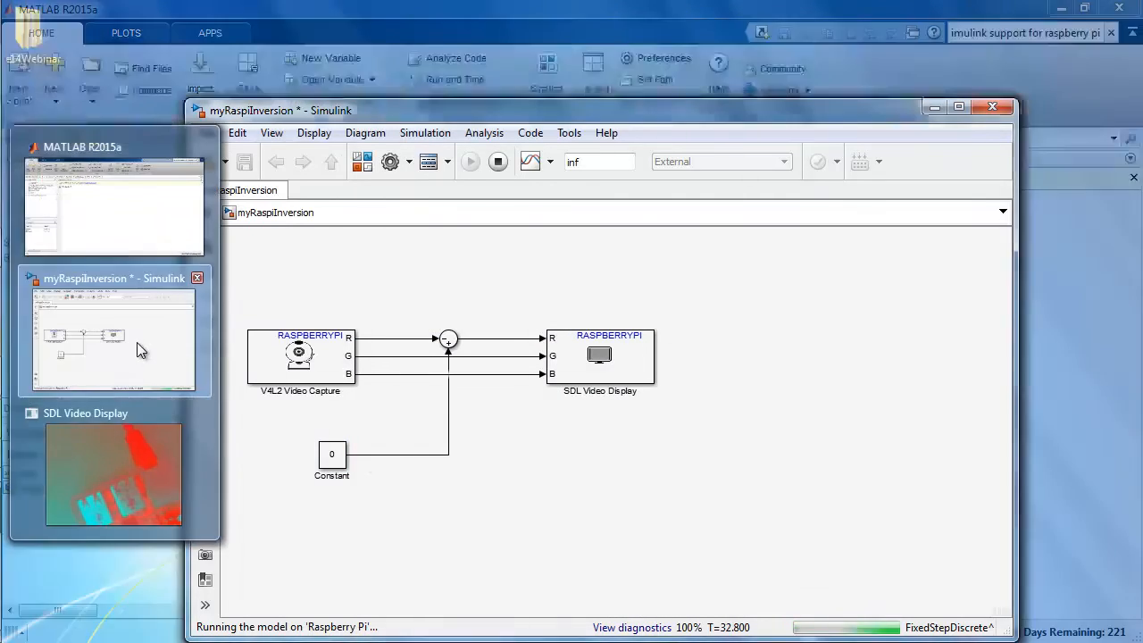
{"action": "left_click", "coordinate": [138, 435]}
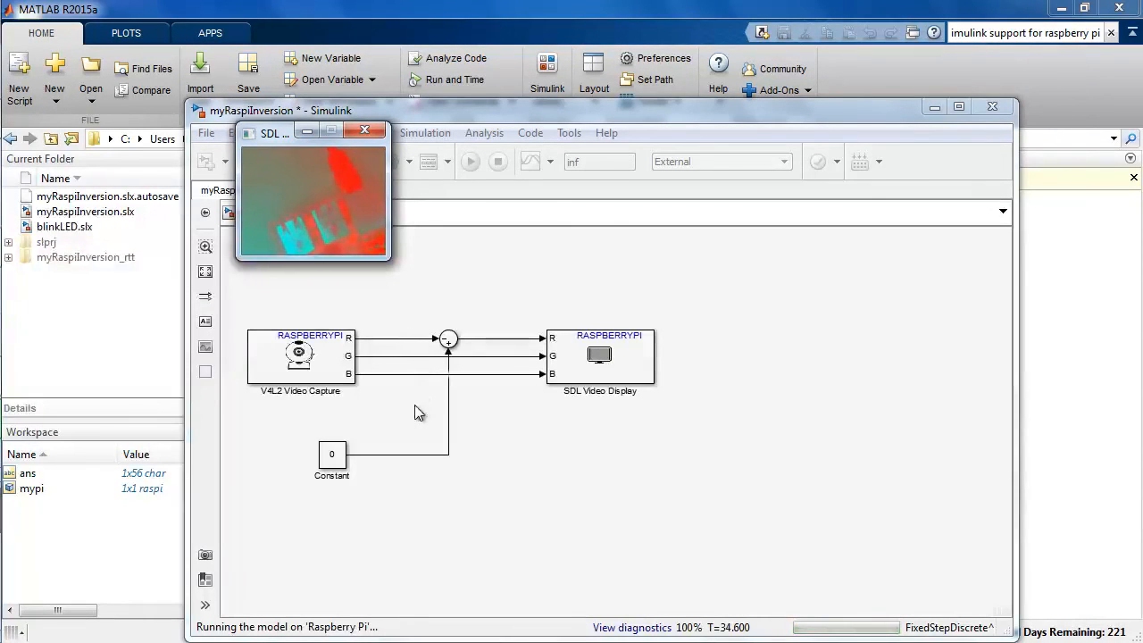
{"action": "double_click", "coordinate": [340, 459]}
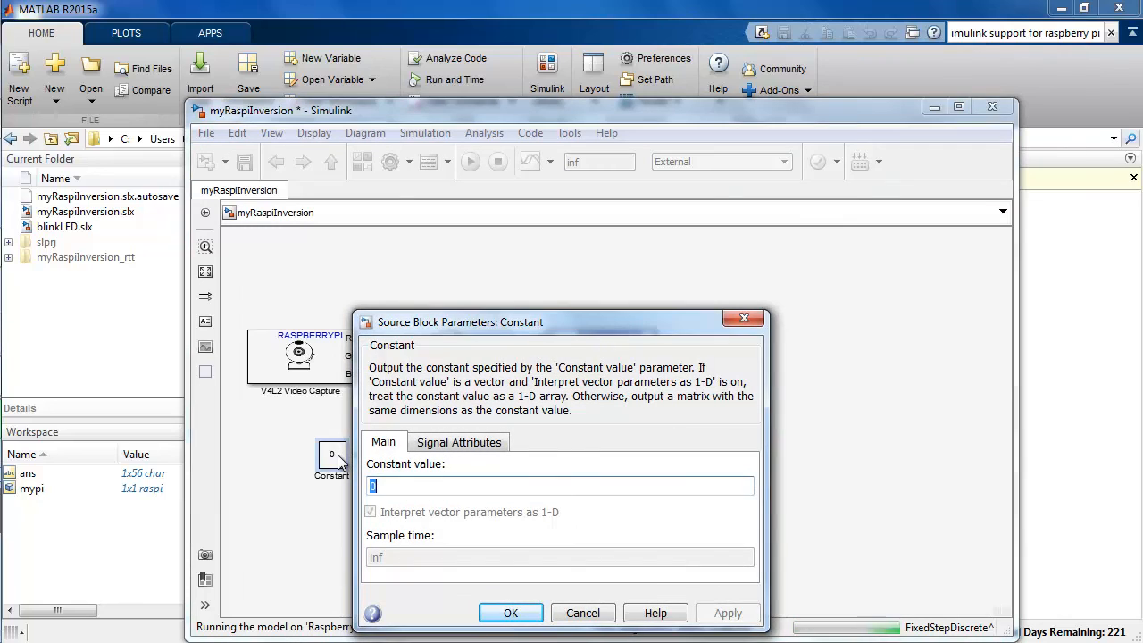
{"action": "type", "text": "50"}
{"action": "key", "text": "Return"}
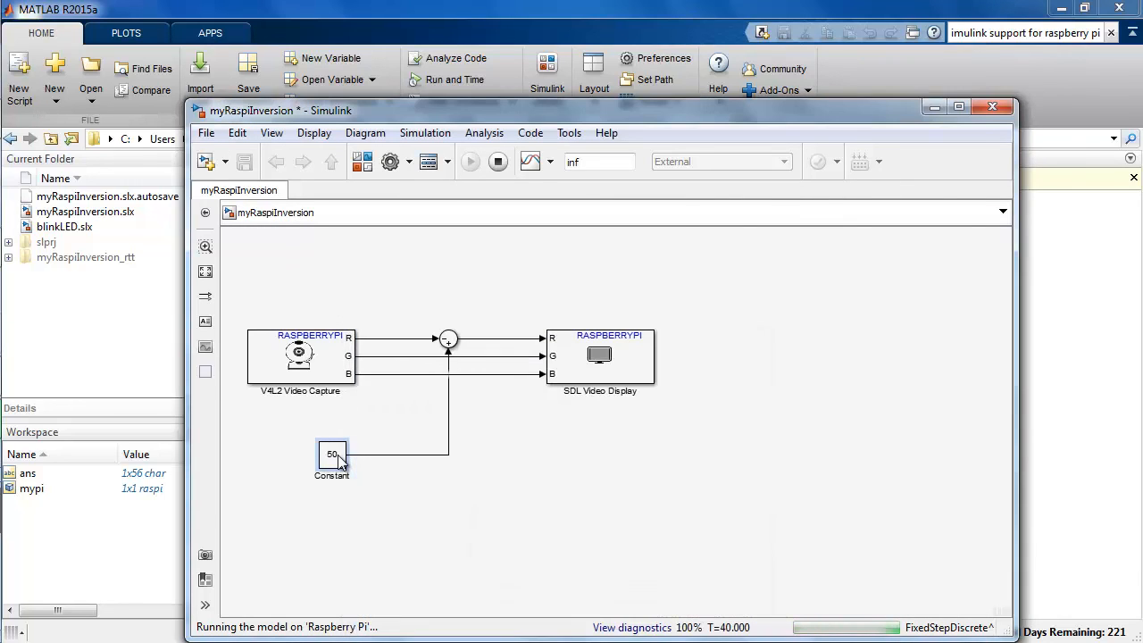
{"action": "left_click", "coordinate": [936, 110]}
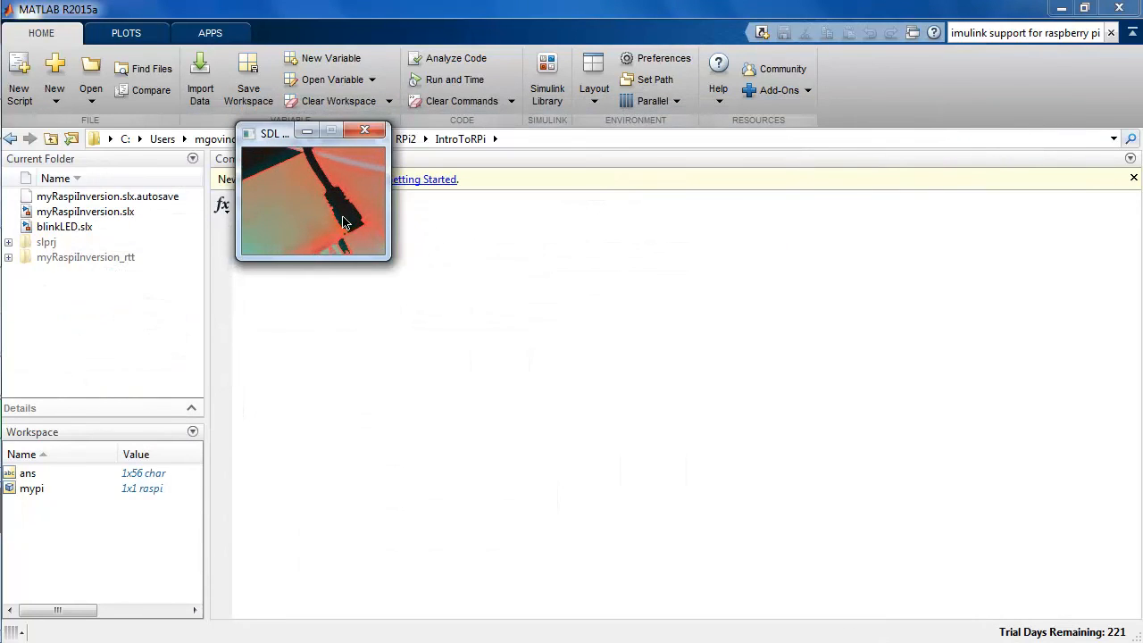